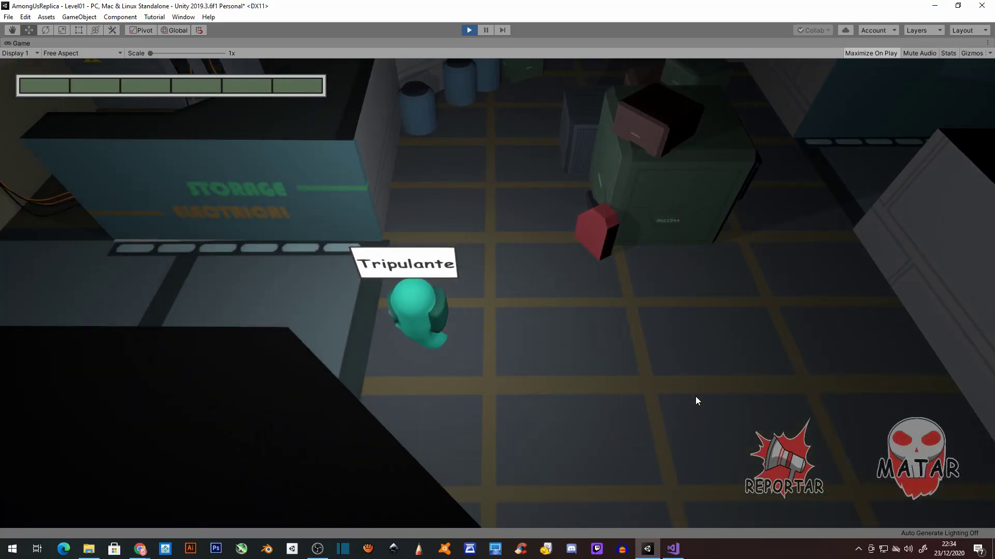
Walk the crewmate west past Storage, use the USAR terminal, then head north into the orange-railed rooms
{"action": "key", "text": "a"}
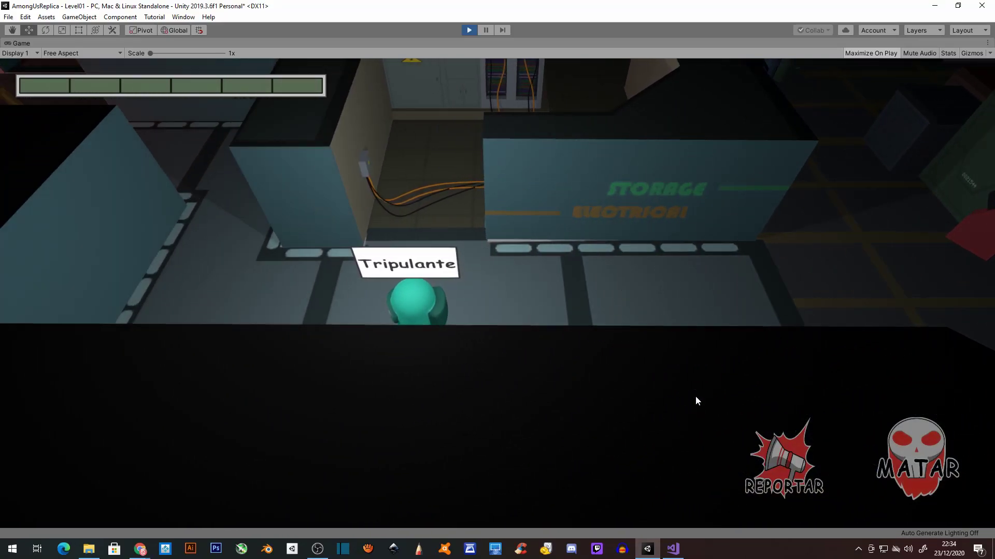
{"action": "key", "text": "a"}
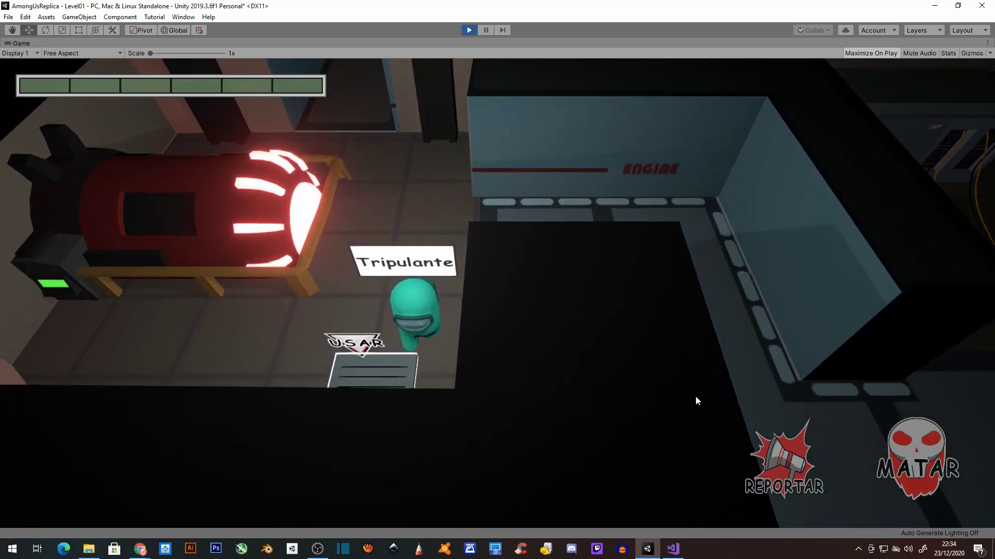
{"action": "key", "text": "e"}
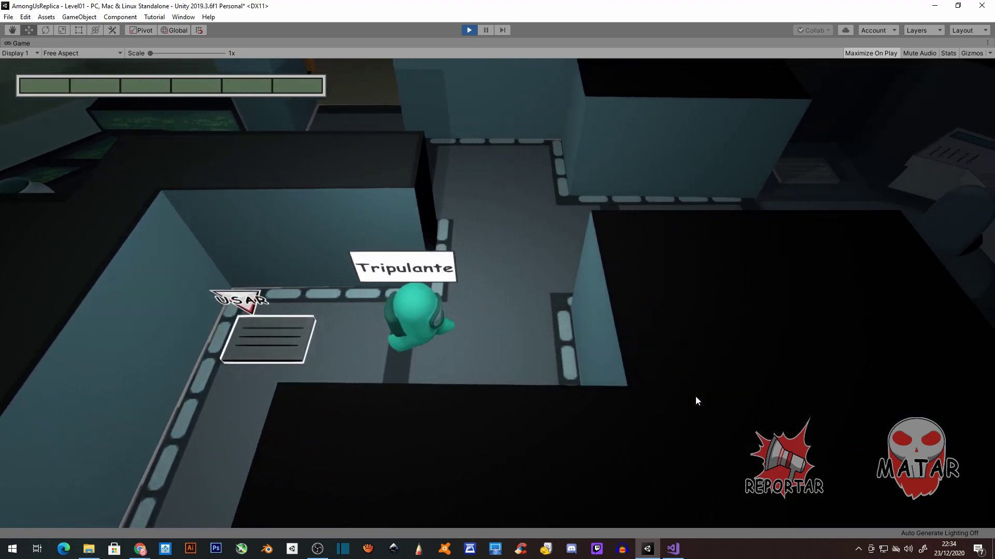
{"action": "key", "text": "w"}
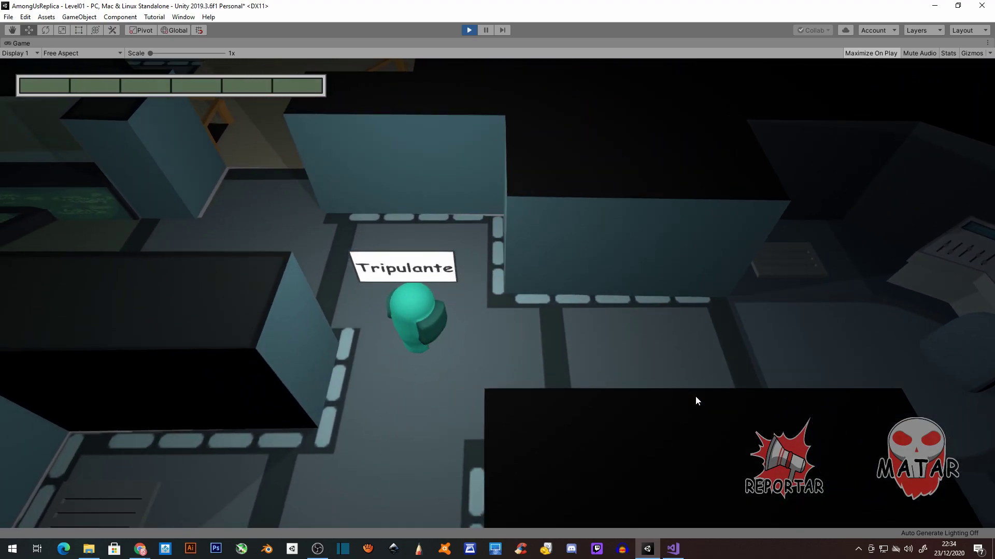
{"action": "key", "text": "w"}
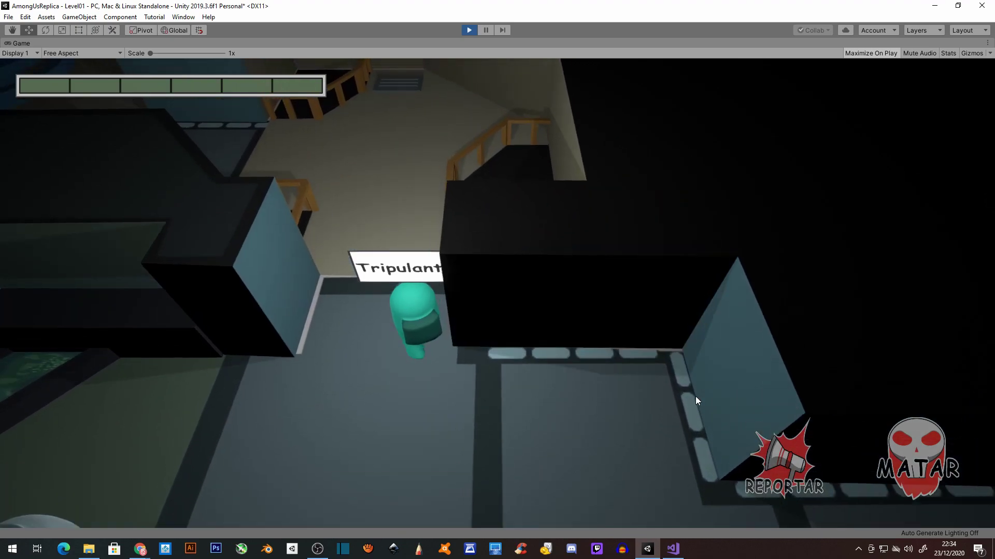
{"action": "key", "text": "w"}
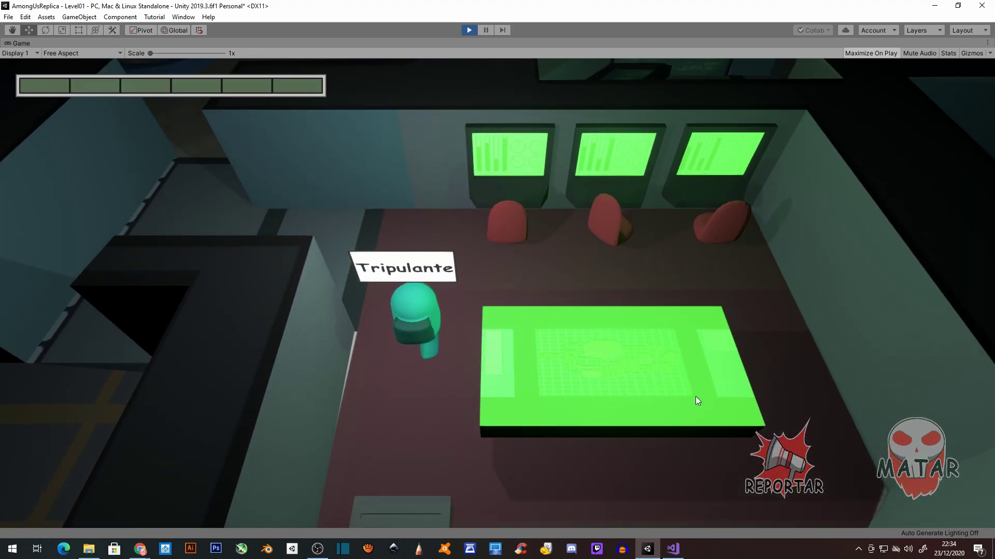
Walk from the screens room down the corridor into the barrel storage room
{"action": "key", "text": "a"}
{"action": "key", "text": "s"}
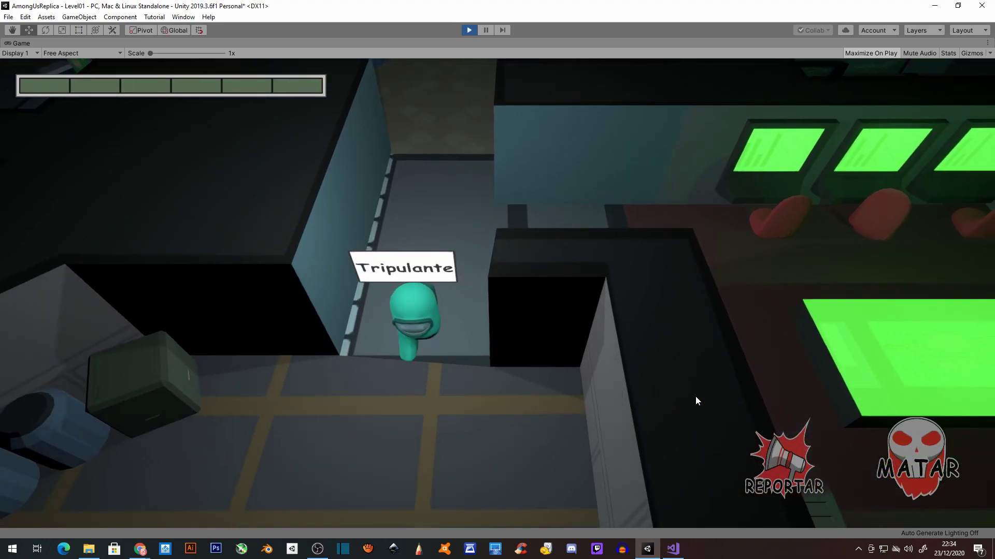
{"action": "key", "text": "a"}
{"action": "key", "text": "s"}
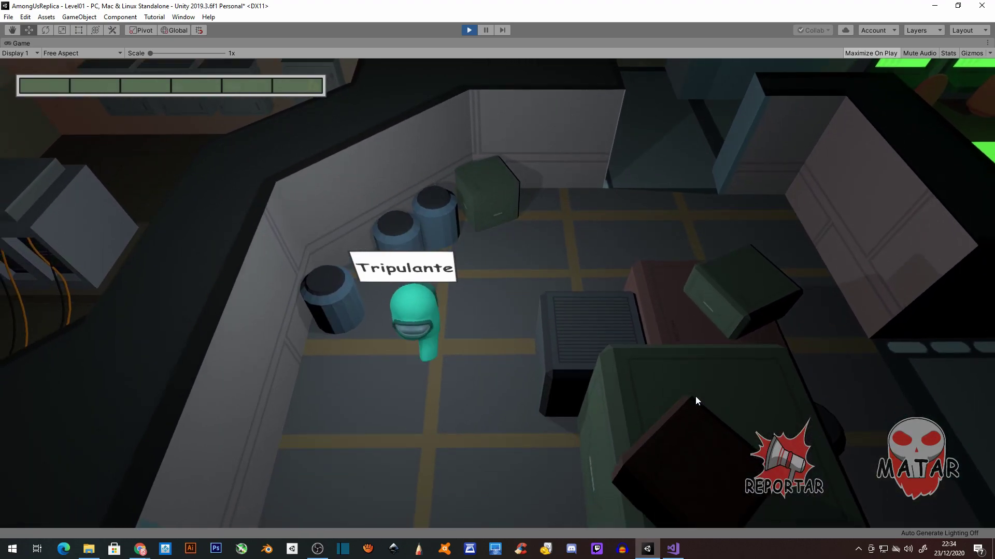
{"action": "key", "text": "s"}
{"action": "key", "text": "a"}
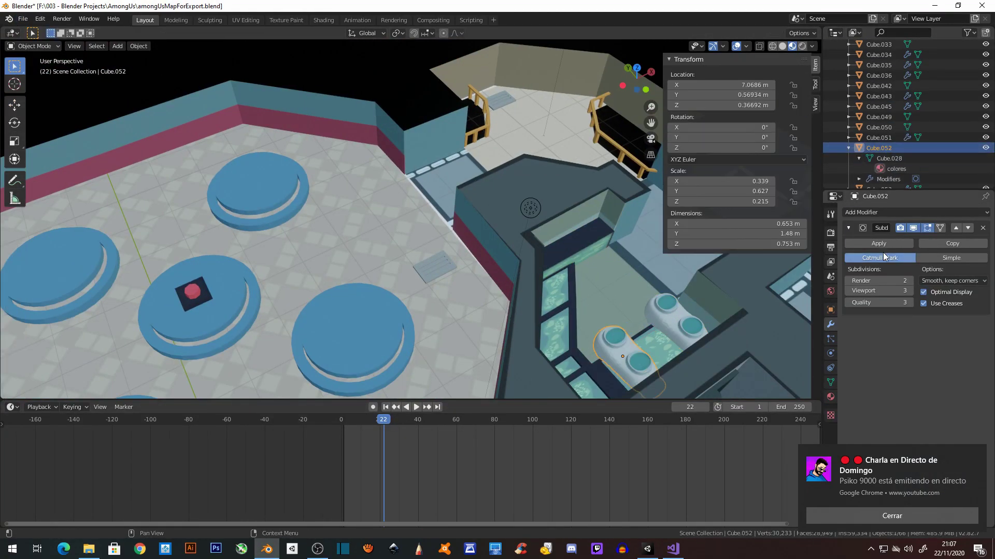
Convert the BezierCircle and BezierCurves to meshes from the viewport's object context menu
{"action": "right_click", "coordinate": [629, 348]}
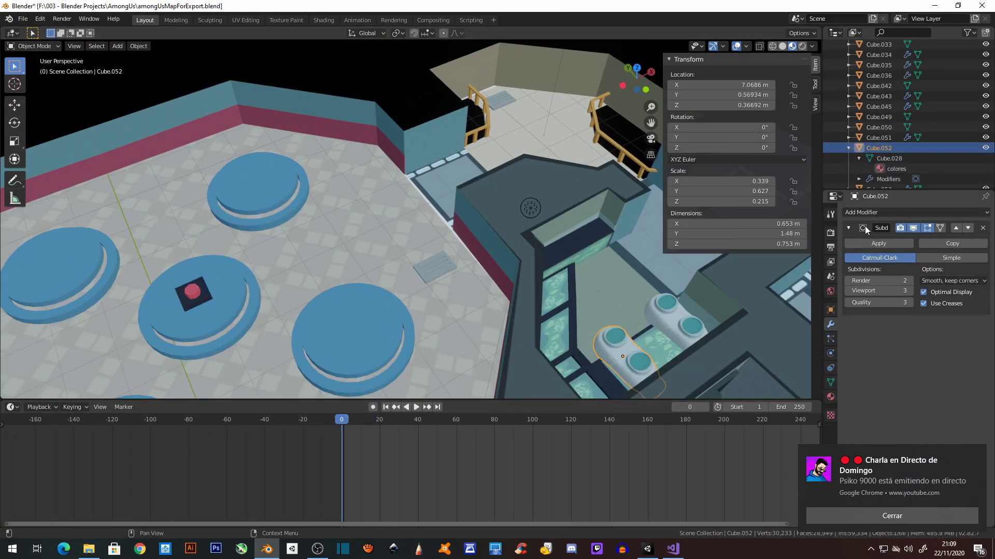
{"action": "left_click", "coordinate": [869, 243]}
{"action": "right_click", "coordinate": [615, 353]}
{"action": "mouse_move", "coordinate": [561, 355]}
{"action": "left_click", "coordinate": [668, 297]}
{"action": "left_click", "coordinate": [883, 130]}
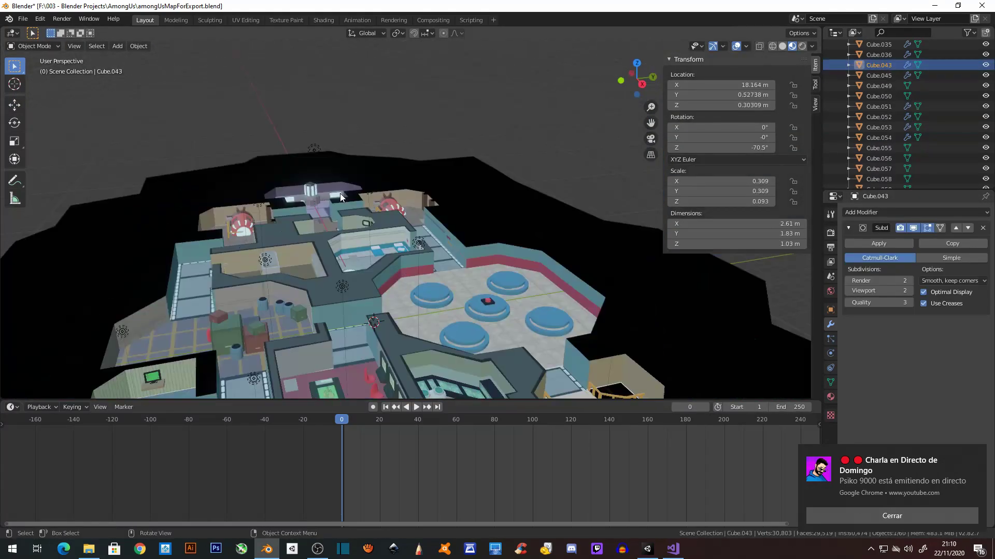
{"action": "middle_click_drag", "start_coordinate": [339, 194], "coordinate": [258, 157]}
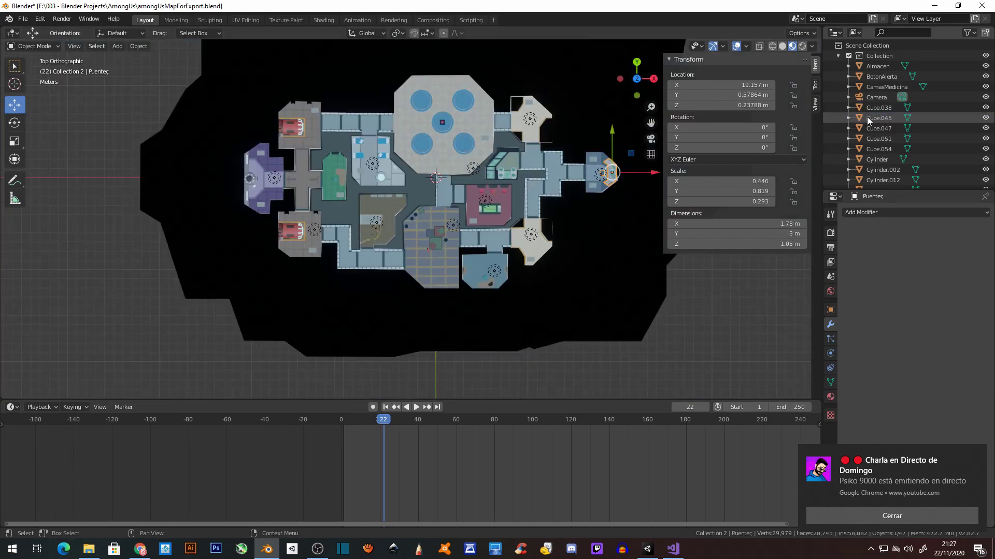
Select Cube.045 in the Outliner
{"action": "left_click", "coordinate": [880, 118]}
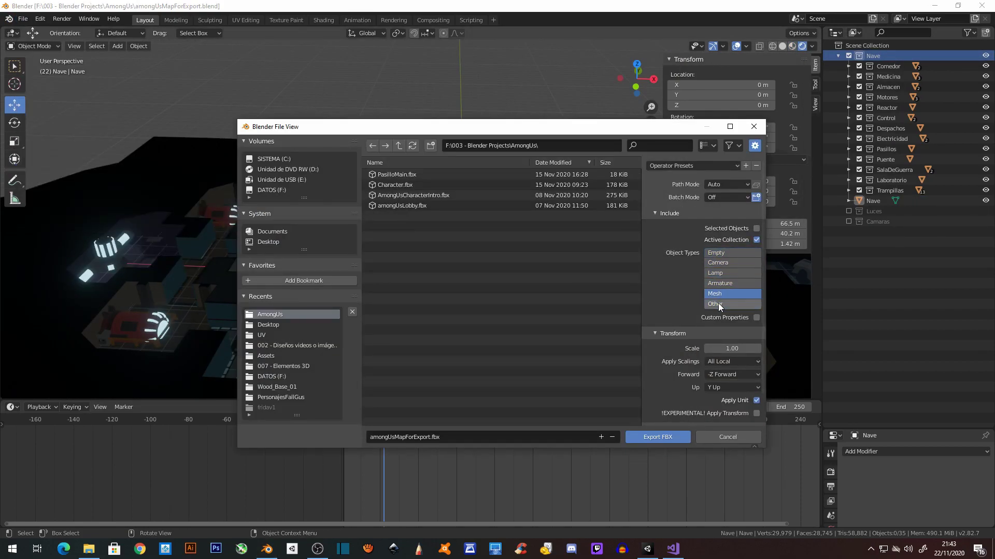
Adjust the export object types, then flip the selected faces' normals with Alt+N and inspect them
{"action": "left_click", "coordinate": [718, 307], "text": "shift"}
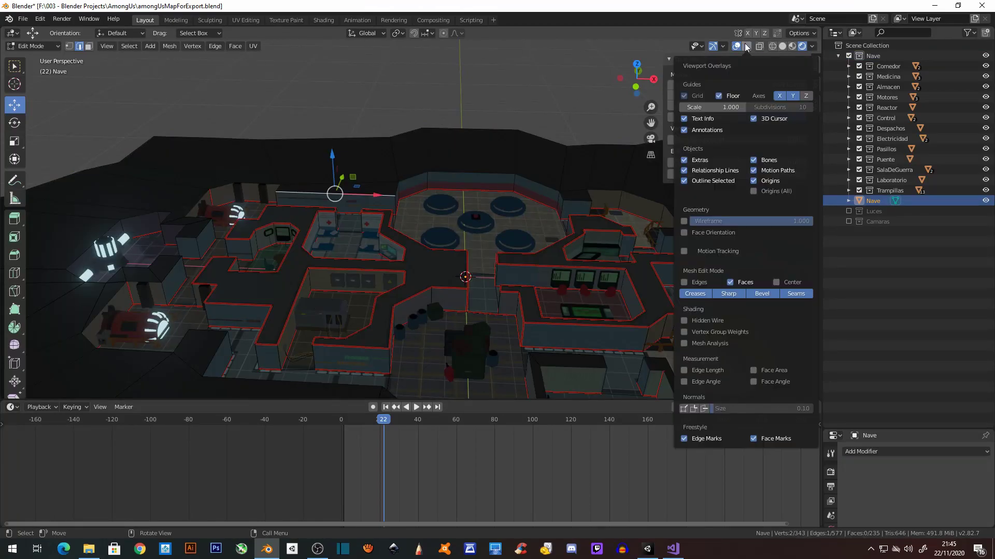
{"action": "key", "text": "alt+n"}
{"action": "left_click", "coordinate": [226, 238]}
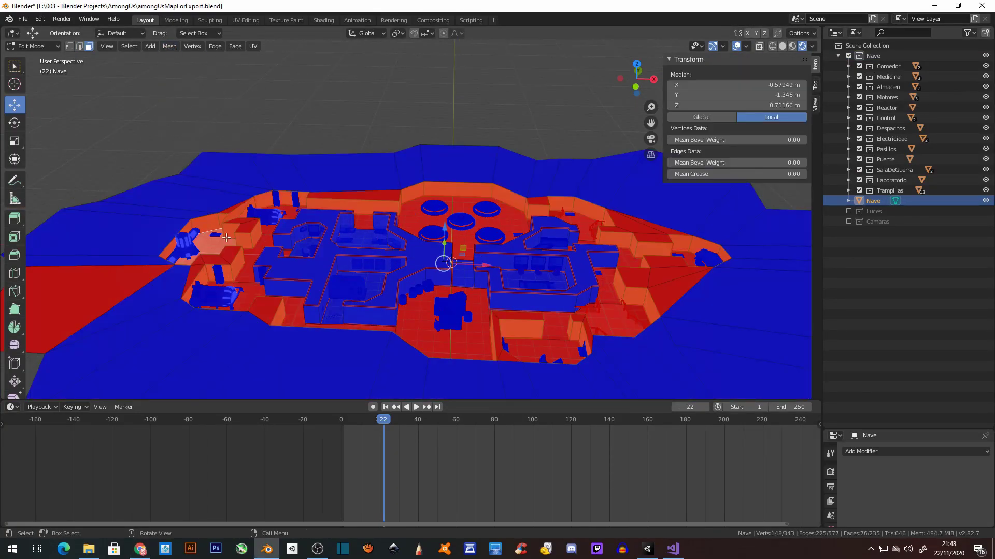
{"action": "left_click", "coordinate": [242, 264]}
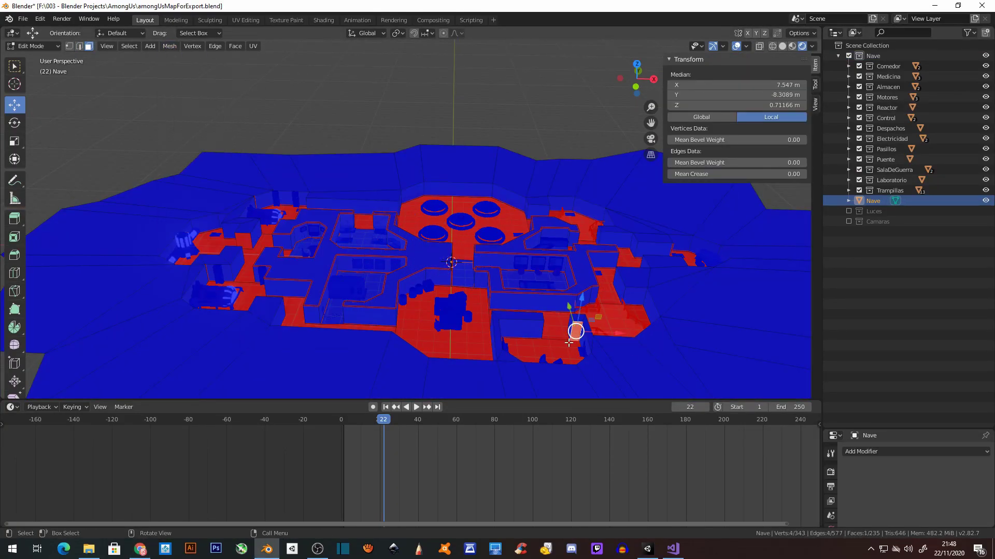
{"action": "middle_click_drag", "start_coordinate": [569, 342], "coordinate": [509, 295]}
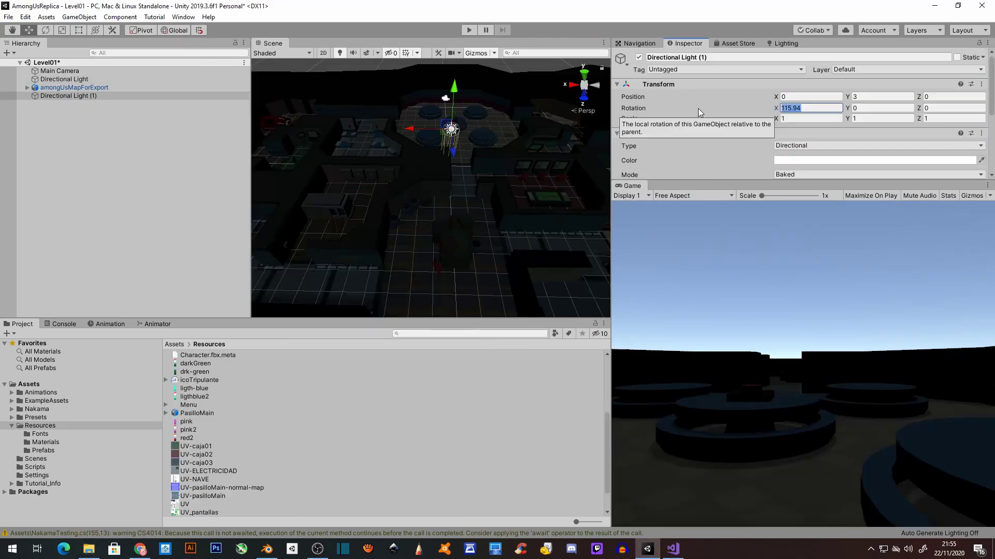
Set Directional Light (1) rotation X to 0 and add a Point Light as a child of Player
{"action": "type", "text": "0"}
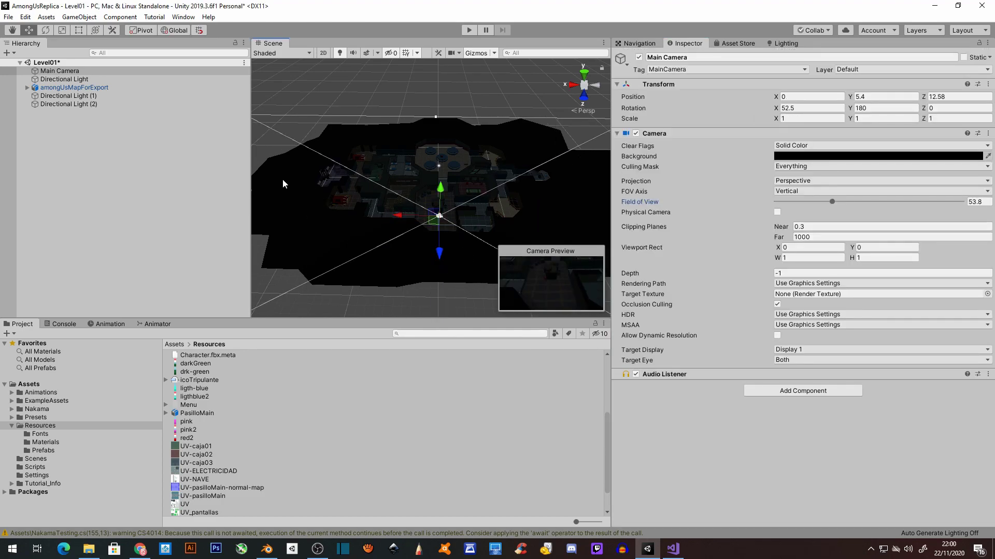
{"action": "left_click", "coordinate": [785, 43]}
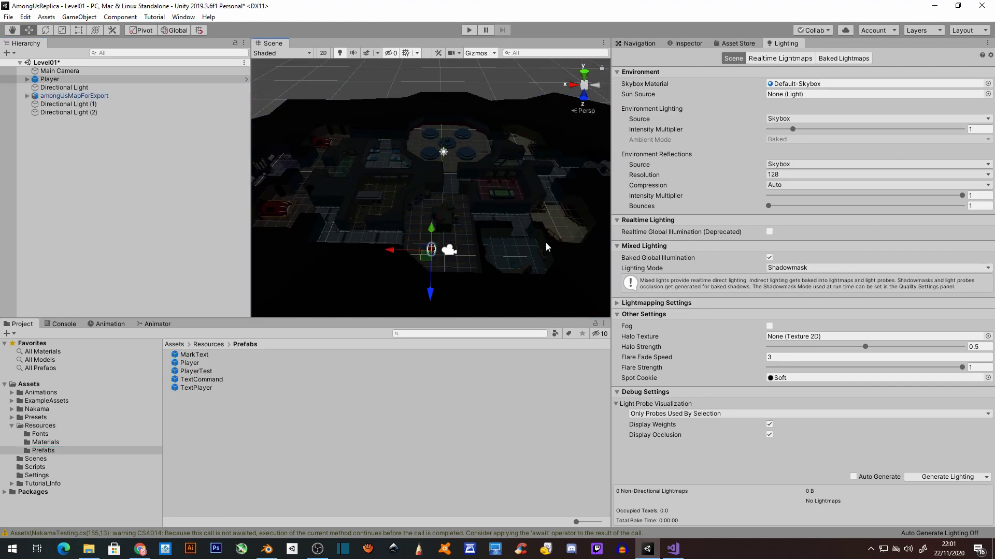
{"action": "right_click", "coordinate": [50, 78]}
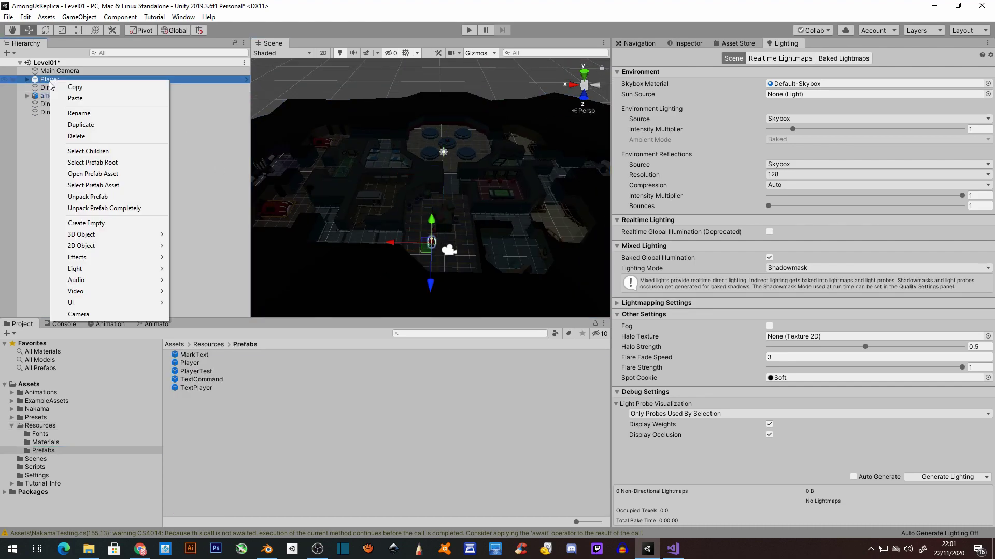
{"action": "left_click", "coordinate": [200, 287]}
{"action": "key", "text": "f"}
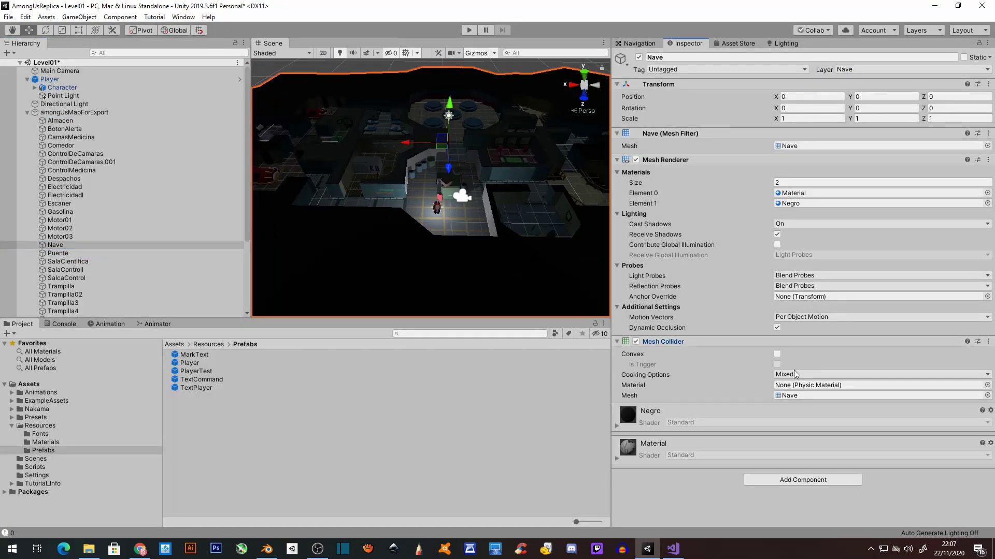
Playtest the collider, then limit the Player's Point Light culling mask to the Character layer
{"action": "left_click", "coordinate": [469, 29]}
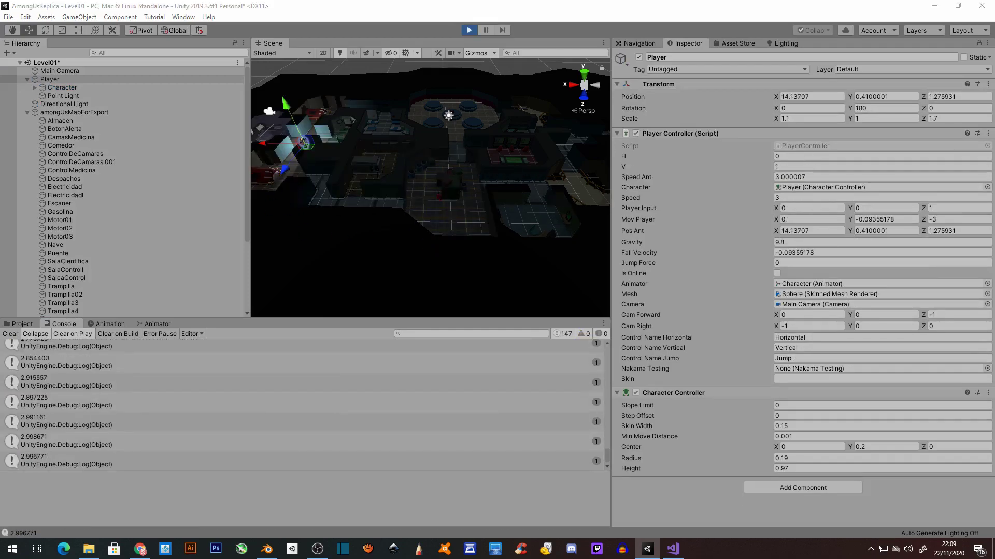
{"action": "left_click", "coordinate": [27, 112]}
{"action": "left_click", "coordinate": [63, 95]}
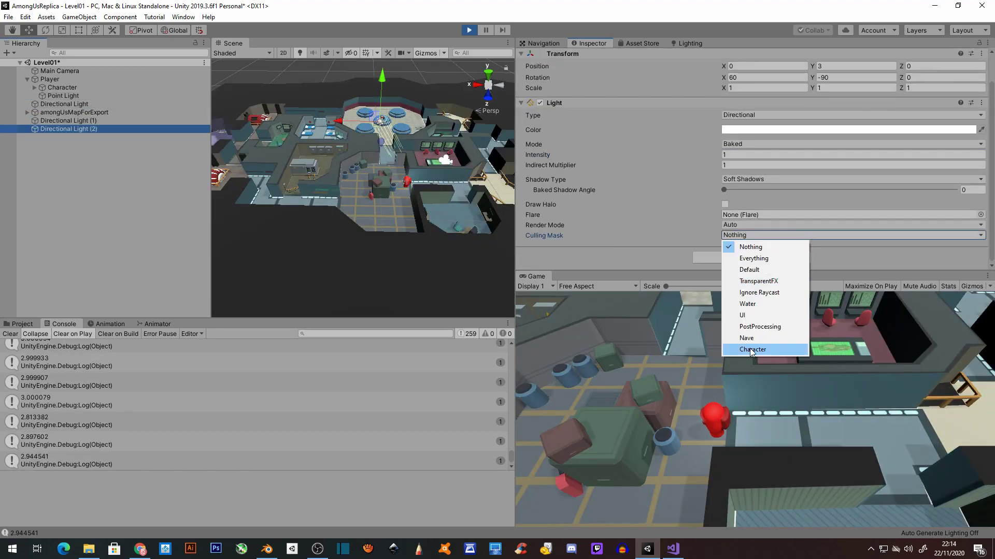
{"action": "left_click", "coordinate": [752, 349]}
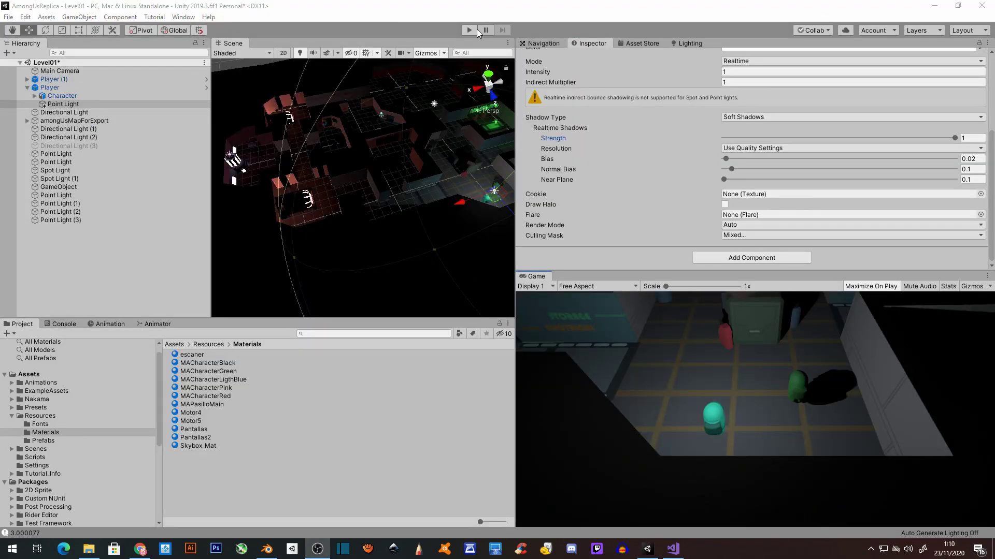
Start Play mode and walk the crewmate from storage west through the engine room into the reactor
{"action": "left_click", "coordinate": [473, 30]}
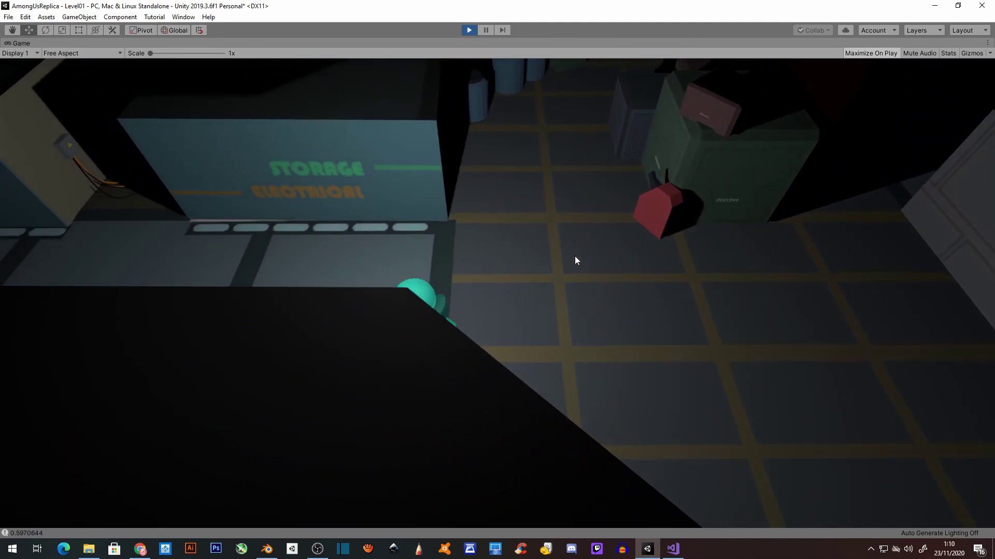
{"action": "key", "text": "a"}
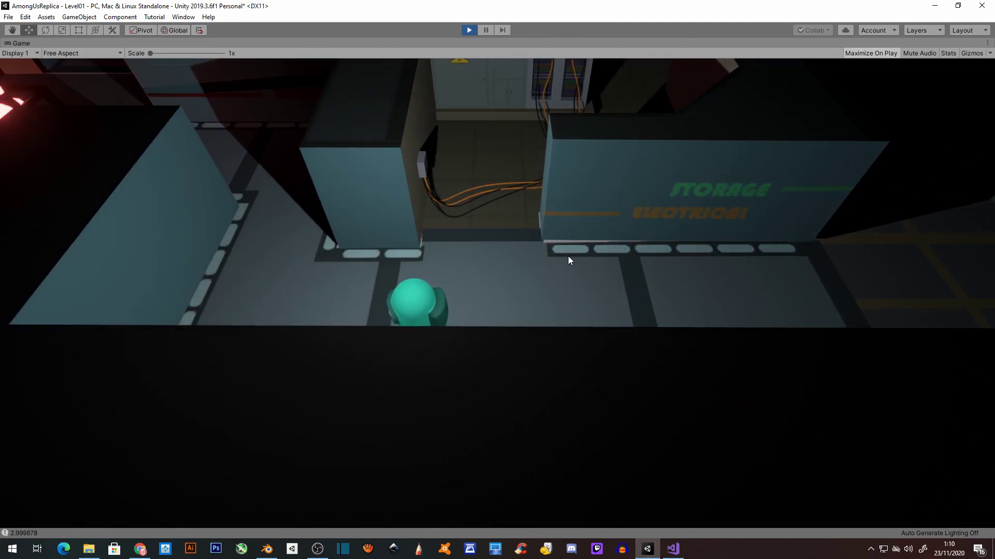
{"action": "key", "text": "a"}
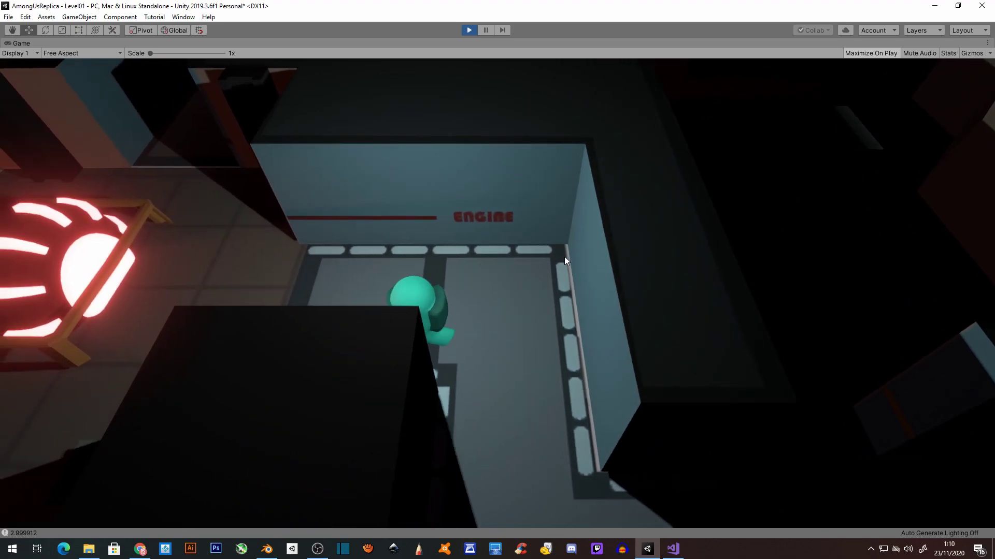
{"action": "key", "text": "a"}
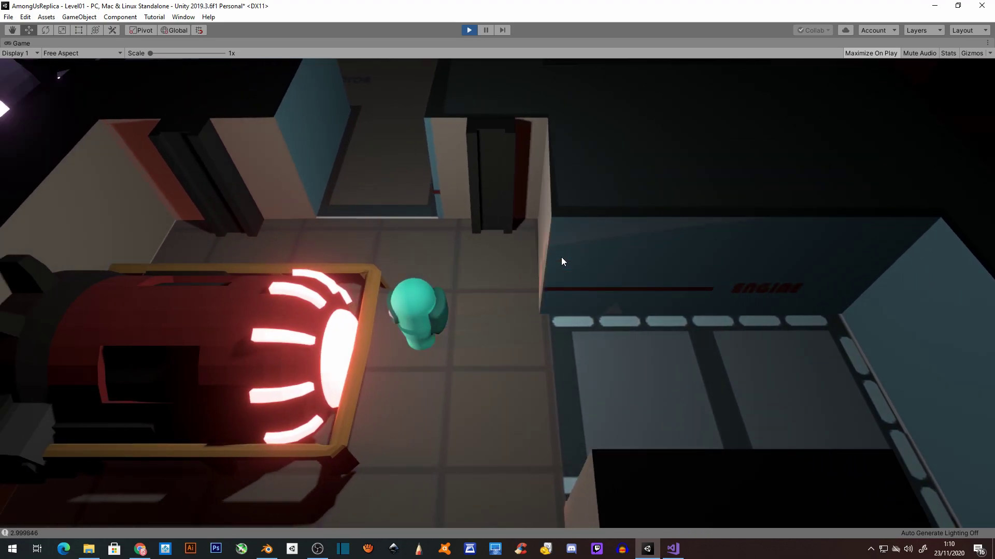
{"action": "key", "text": "w"}
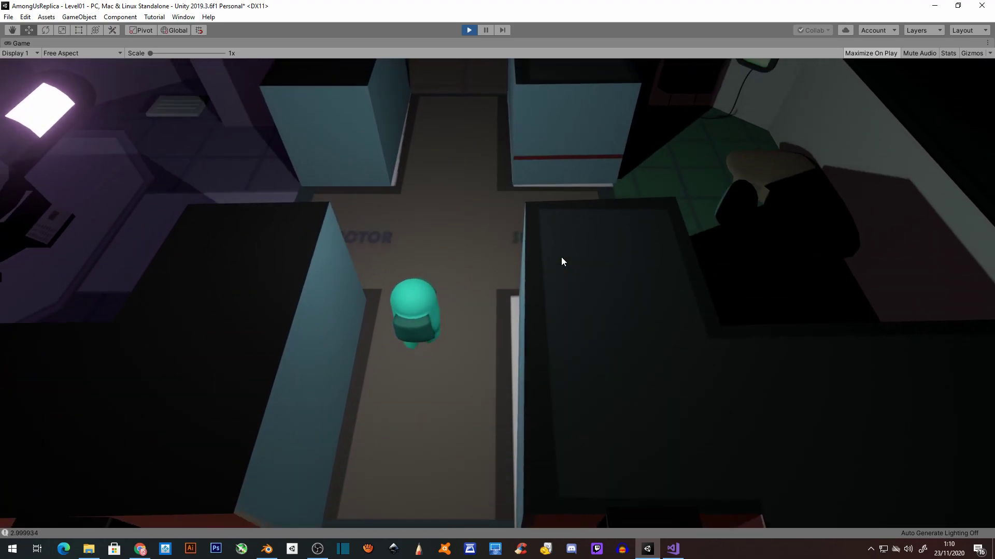
{"action": "key", "text": "a"}
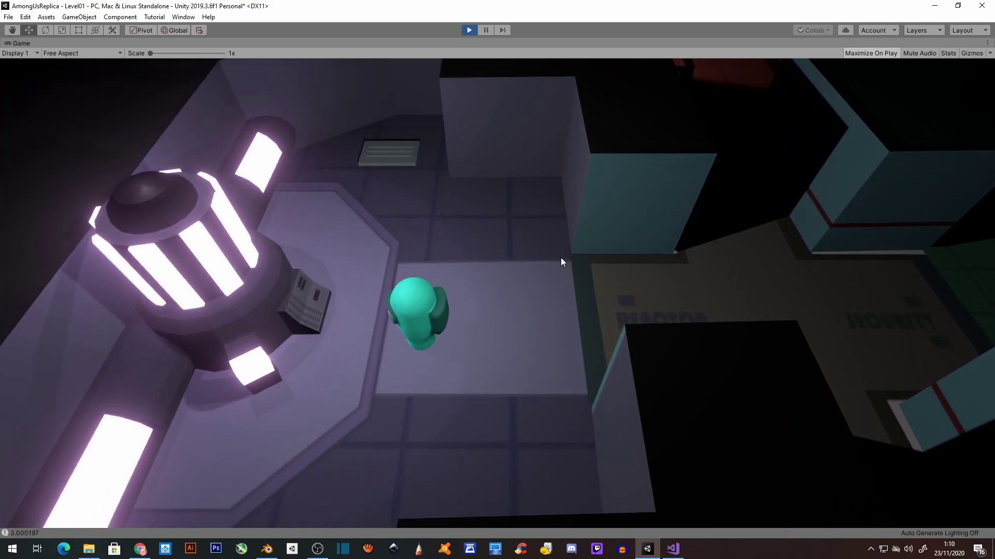
{"action": "key", "text": "d"}
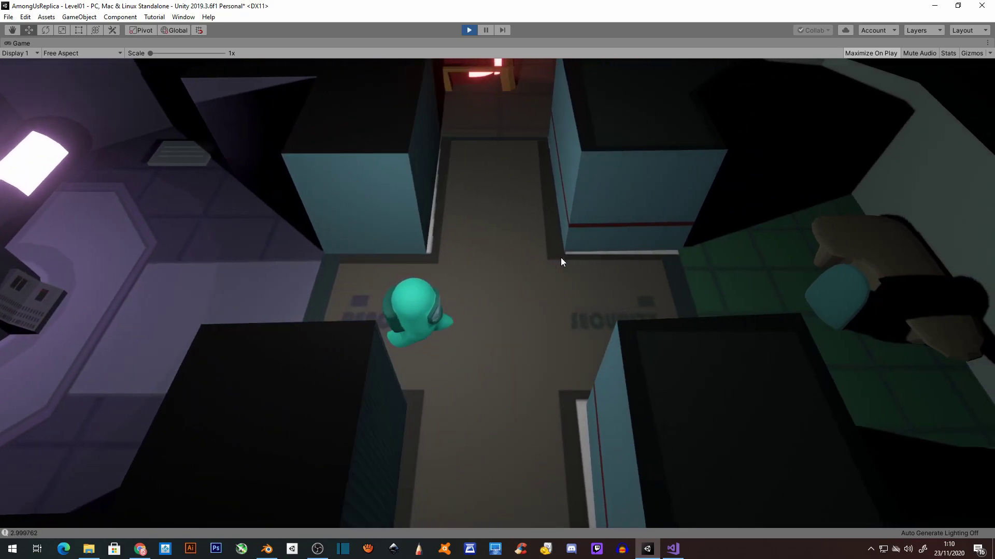
{"action": "key", "text": "d"}
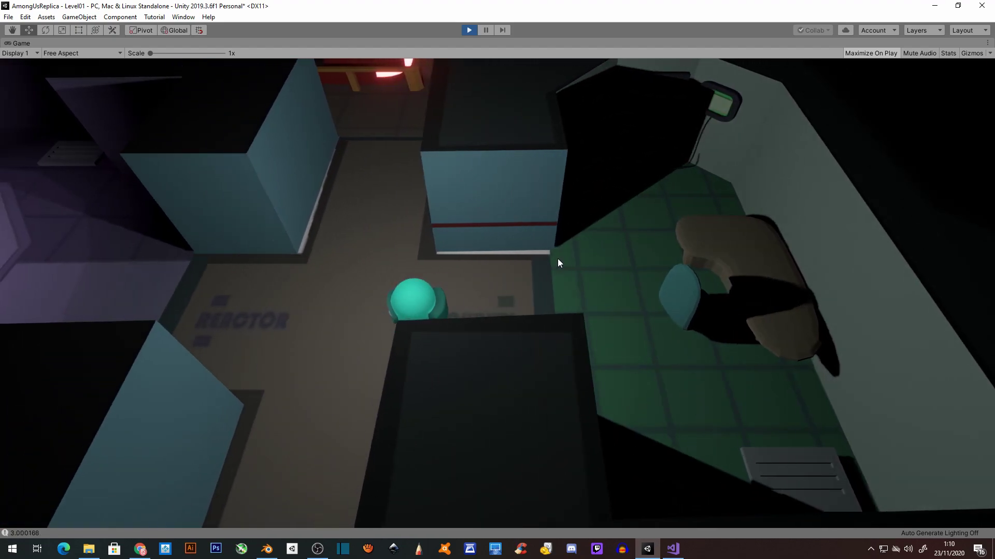
Walk north past the red engine, then east and south into the medbay beds
{"action": "key", "text": "w"}
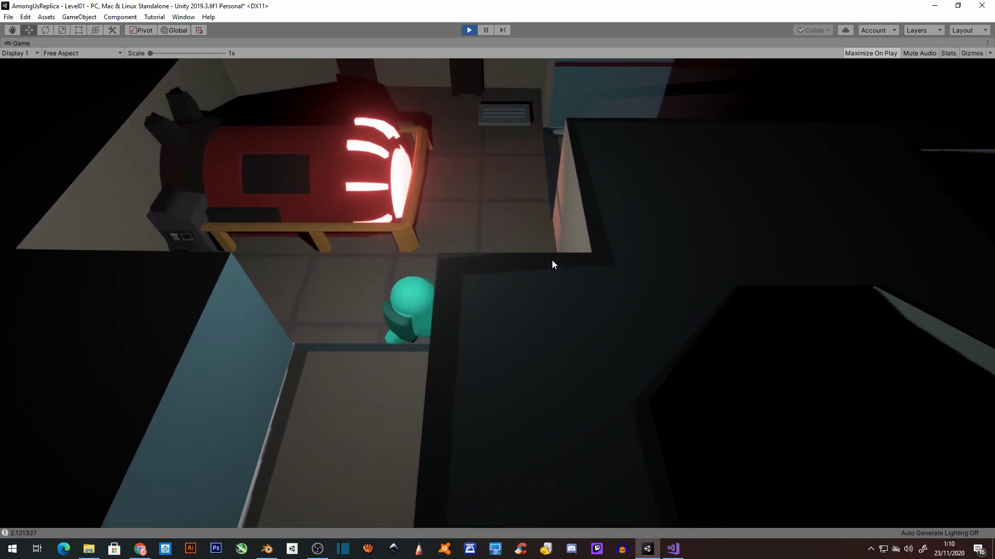
{"action": "key", "text": "w"}
{"action": "key", "text": "d"}
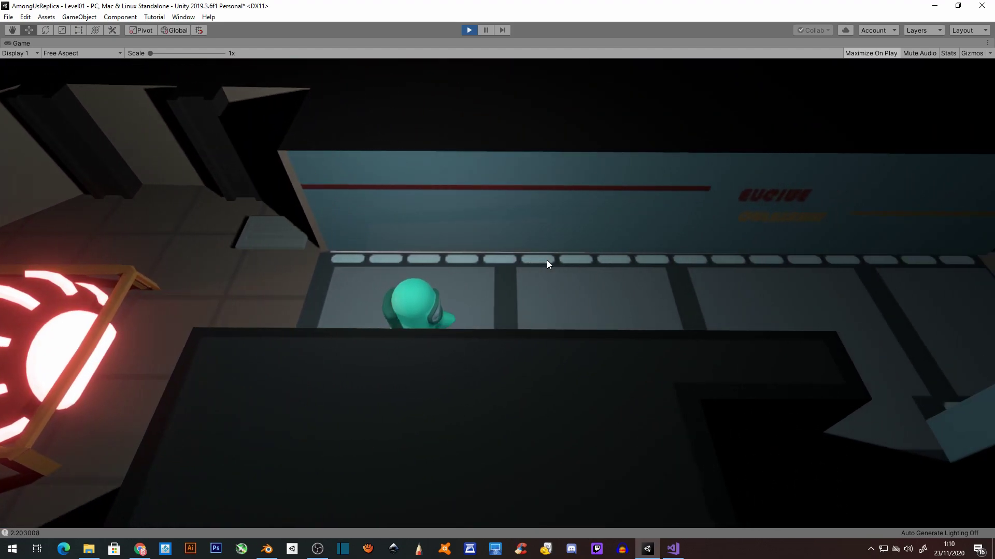
{"action": "key", "text": "s"}
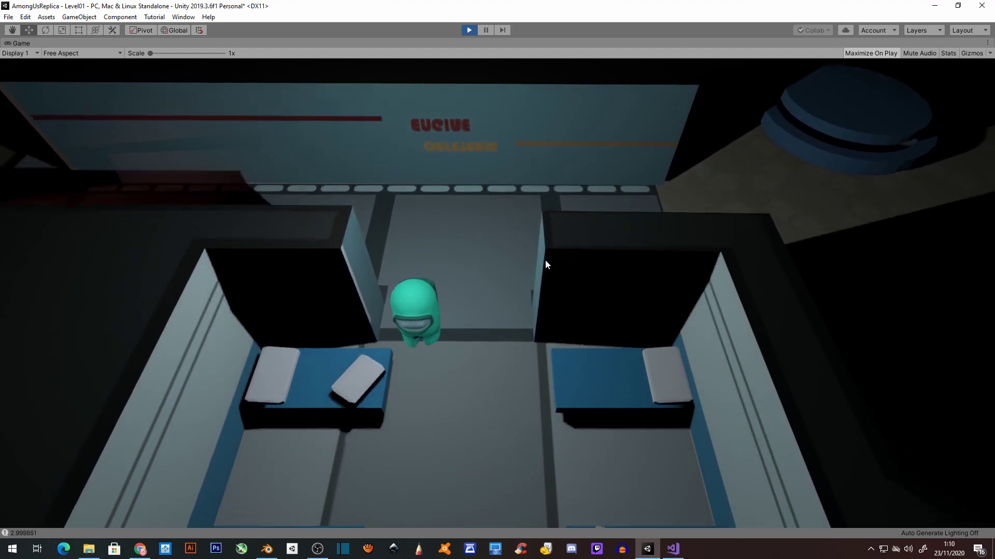
{"action": "key", "text": "s"}
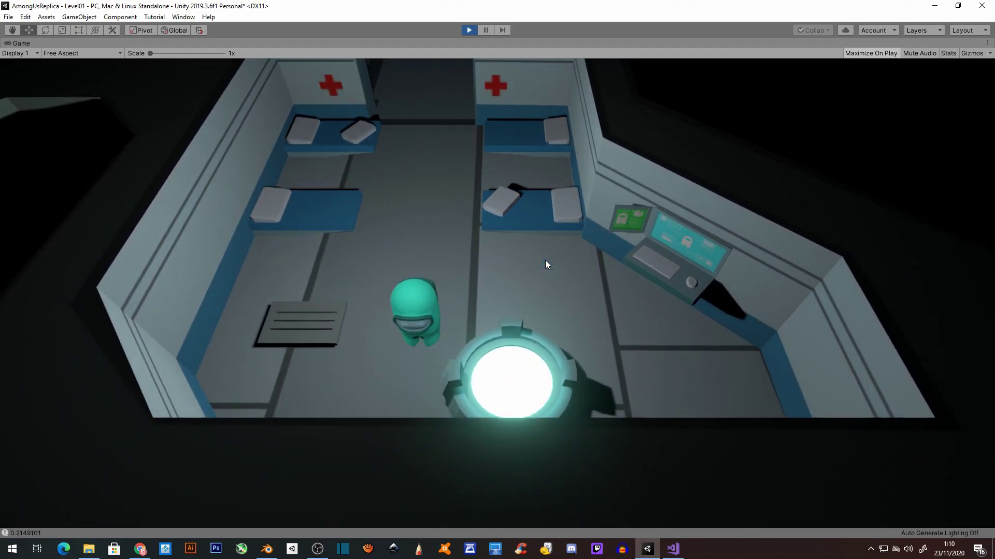
Walk from the medbay into the cafeteria past the emergency button, then south to the console room
{"action": "key", "text": "w"}
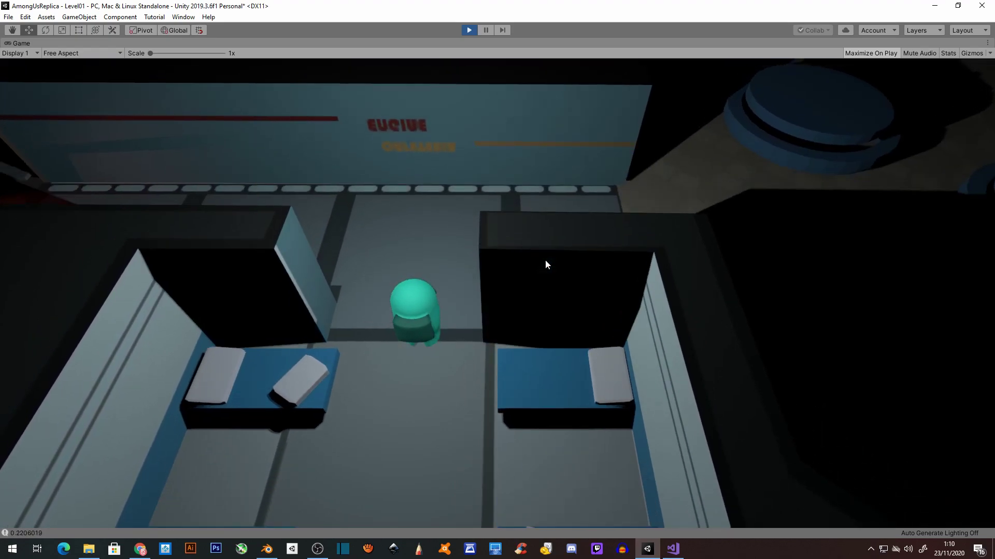
{"action": "key", "text": "d"}
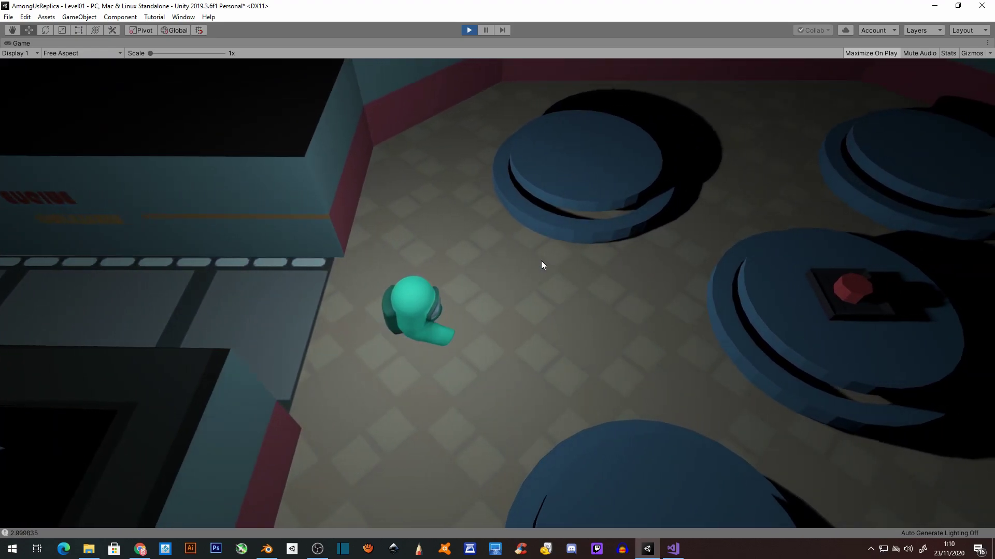
{"action": "key", "text": "s"}
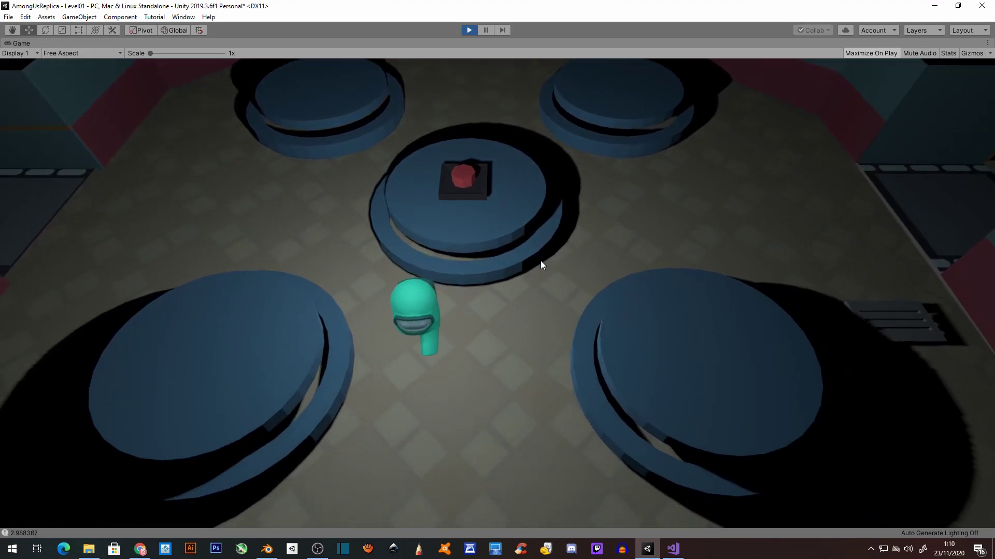
{"action": "key", "text": "s"}
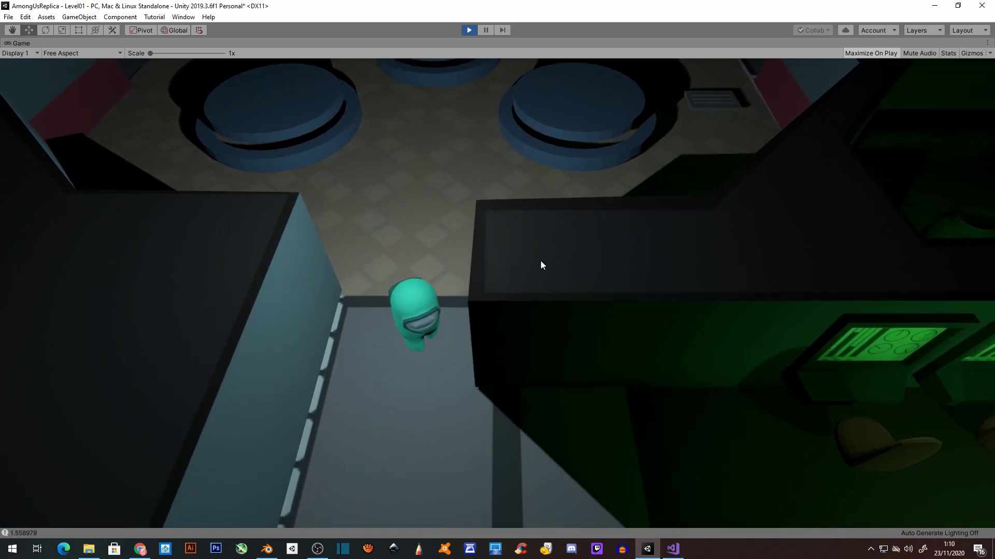
{"action": "key", "text": "s"}
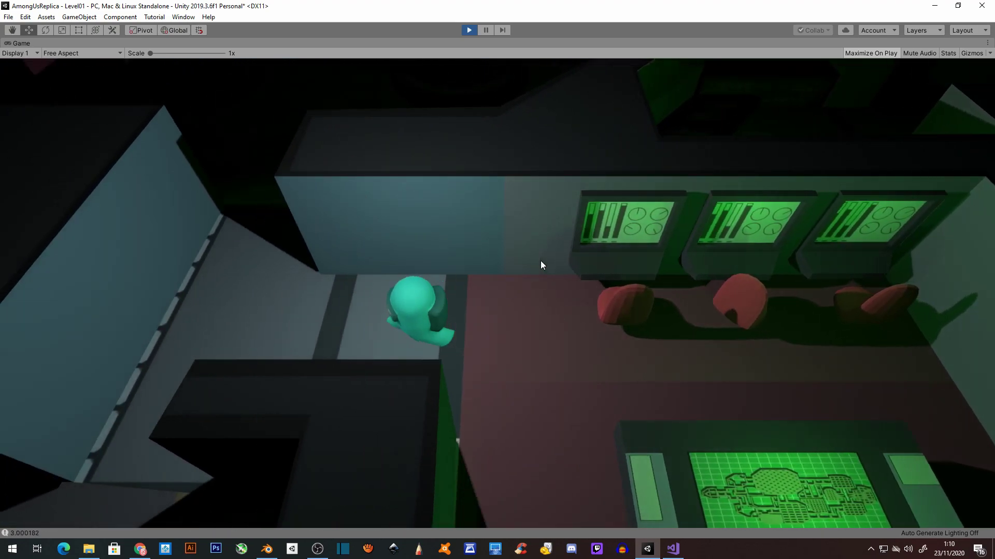
{"action": "key", "text": "s"}
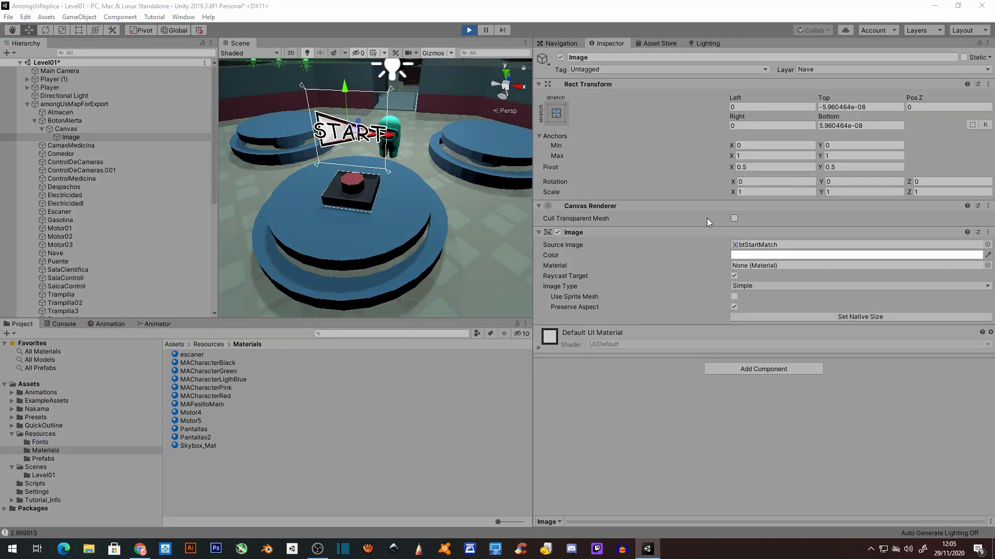
Set the START canvas width to 10, then undo it back to width 1
{"action": "left_click", "coordinate": [796, 126]}
{"action": "type", "text": "10"}
{"action": "key", "text": "Return"}
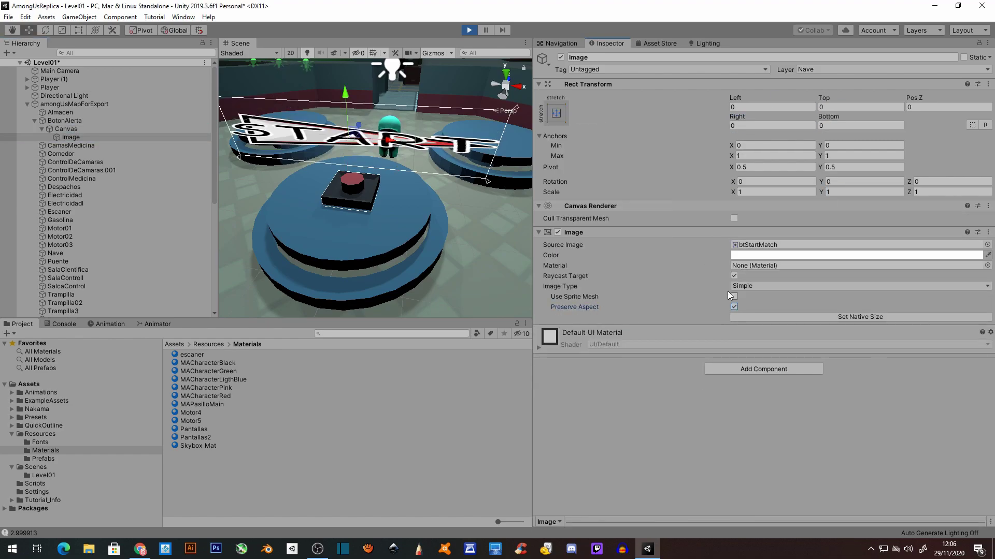
{"action": "key", "text": "ctrl+z"}
{"action": "key", "text": "ctrl+z"}
{"action": "key", "text": "ctrl+z"}
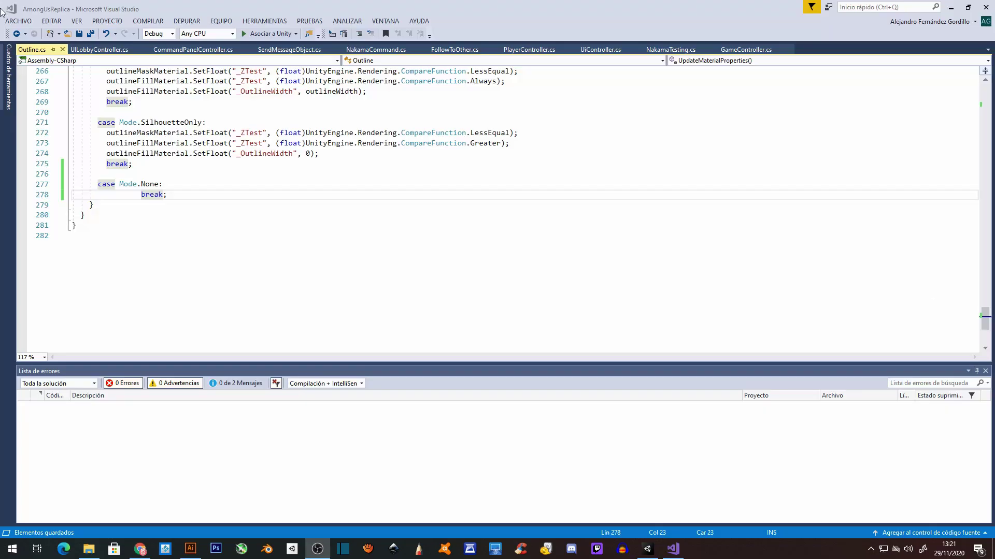
Test-run the game, then set Gasolina's Outline Mode to Outline And Silhouette
{"action": "key", "text": "ctrl+p"}
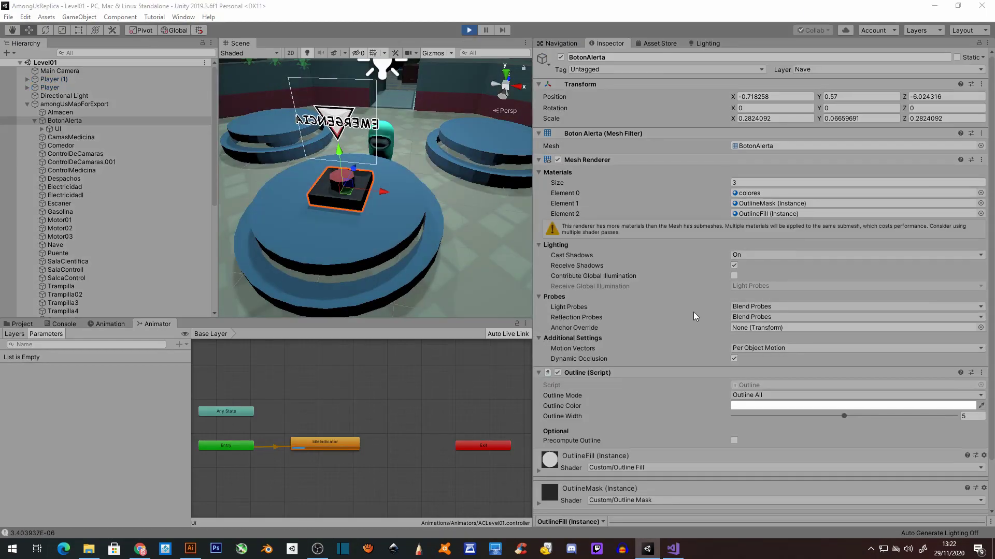
{"action": "key", "text": "ctrl+p"}
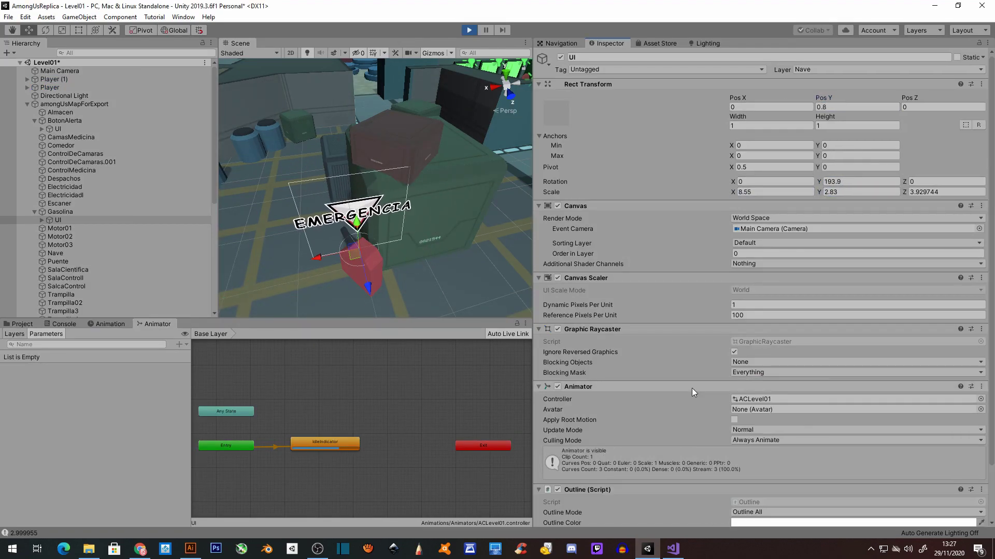
{"action": "left_click", "coordinate": [855, 466]}
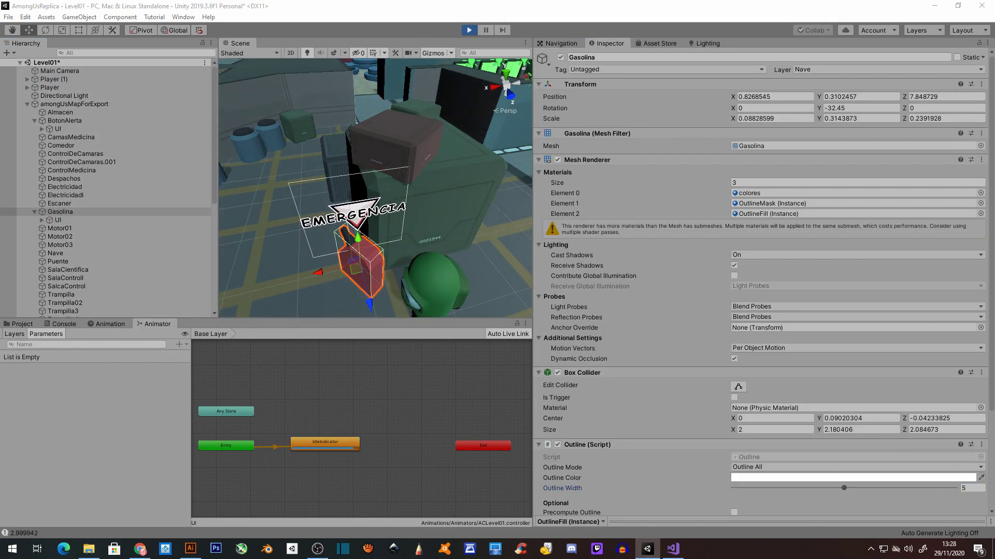
{"action": "left_click", "coordinate": [785, 446]}
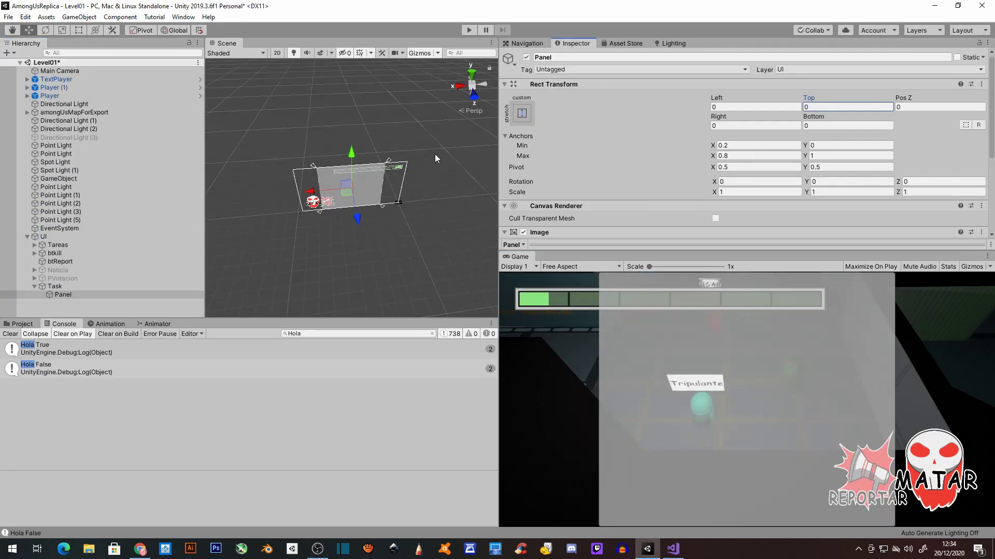
Add a nested panel inside the task panel and anchor the button to bottom-stretch
{"action": "left_click", "coordinate": [182, 448]}
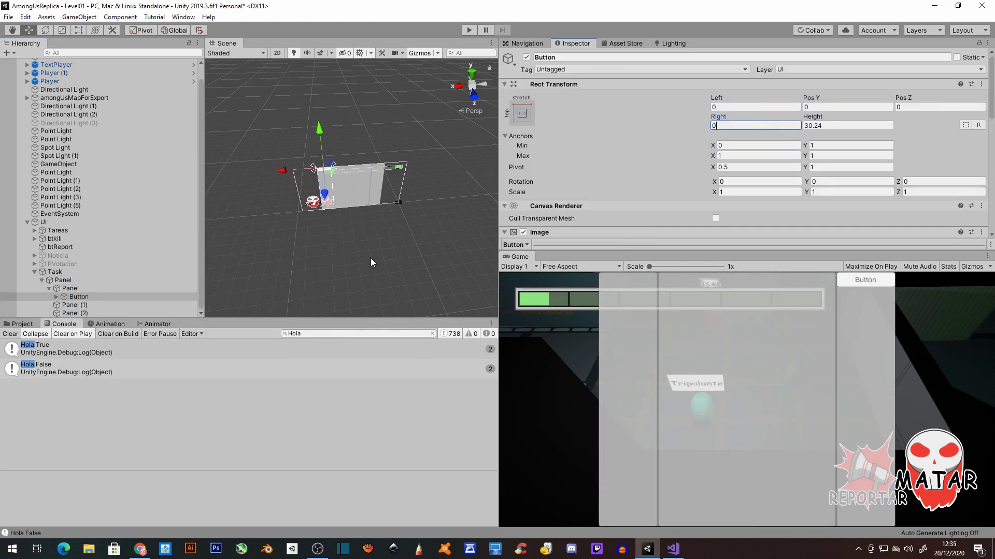
{"action": "left_click", "coordinate": [521, 113]}
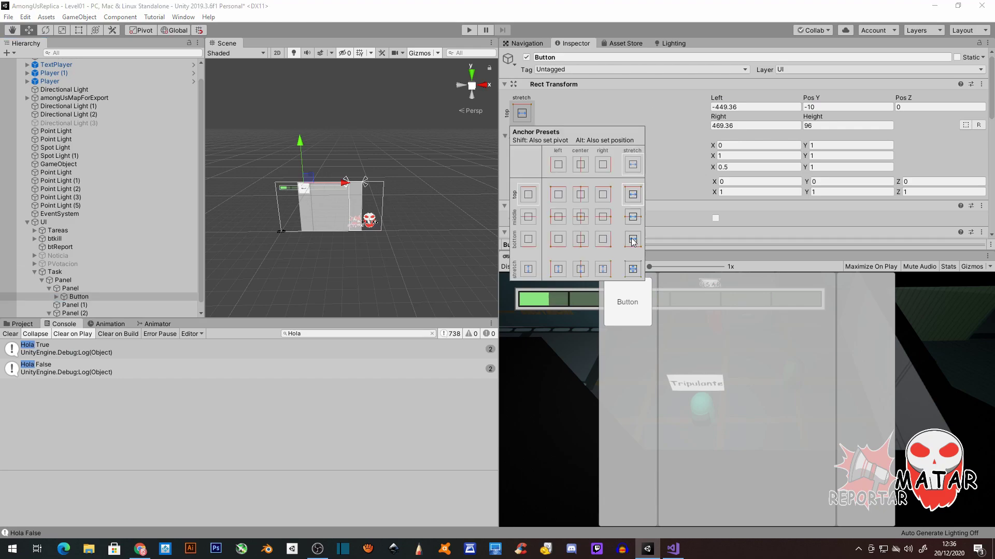
{"action": "left_click", "coordinate": [632, 248], "text": "alt+shift"}
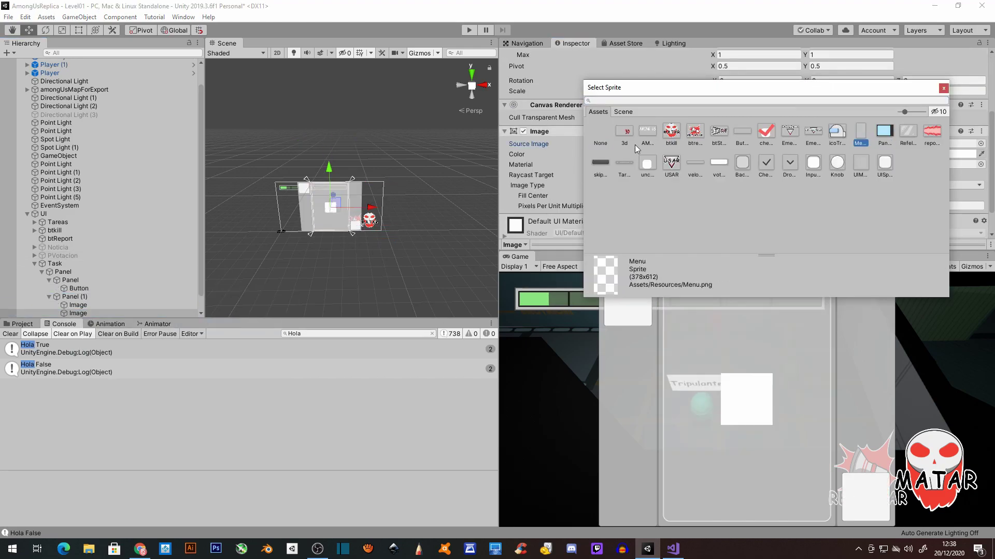
Assign the MATAR btkill sprite to the Image and stretch its anchors to fill the panel
{"action": "double_click", "coordinate": [671, 132]}
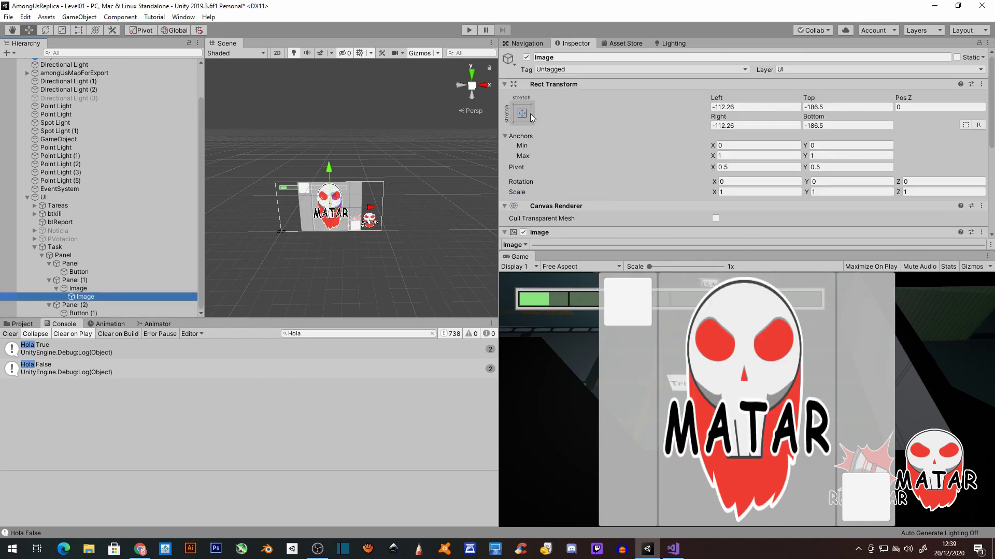
{"action": "left_click", "coordinate": [522, 113]}
{"action": "left_click", "coordinate": [632, 269], "text": "alt"}
{"action": "scroll", "coordinate": [725, 156], "scroll_direction": "down", "scroll_amount": 5}
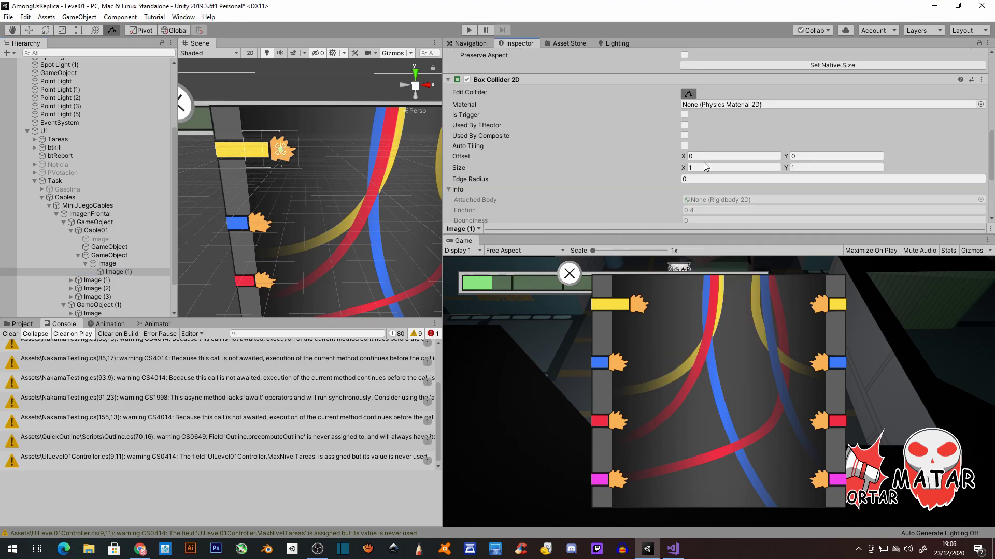
Select the image in the second cable group to inspect it for the wiring playtest
{"action": "left_click", "coordinate": [100, 280]}
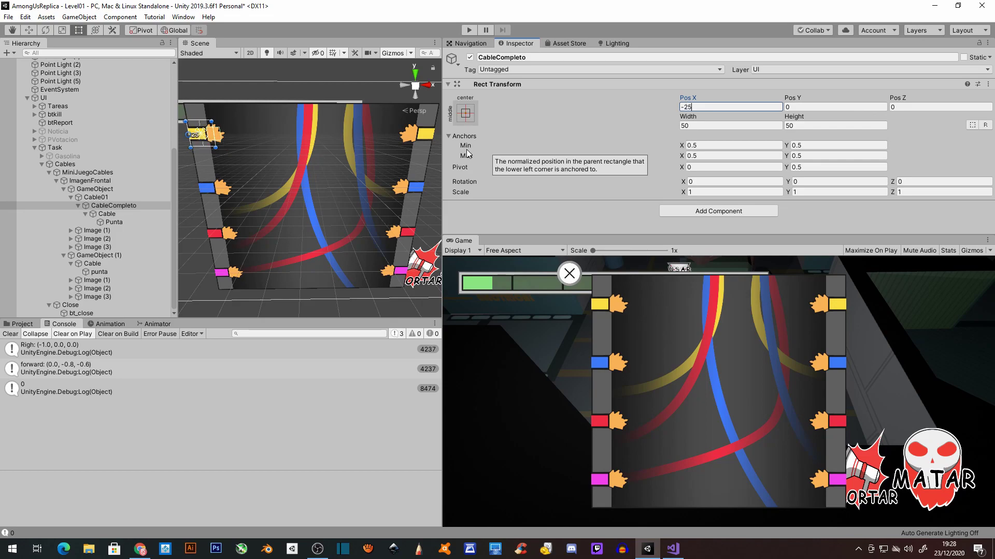
Select Cable01 in the Hierarchy to inspect its layout settings
{"action": "left_click", "coordinate": [113, 198]}
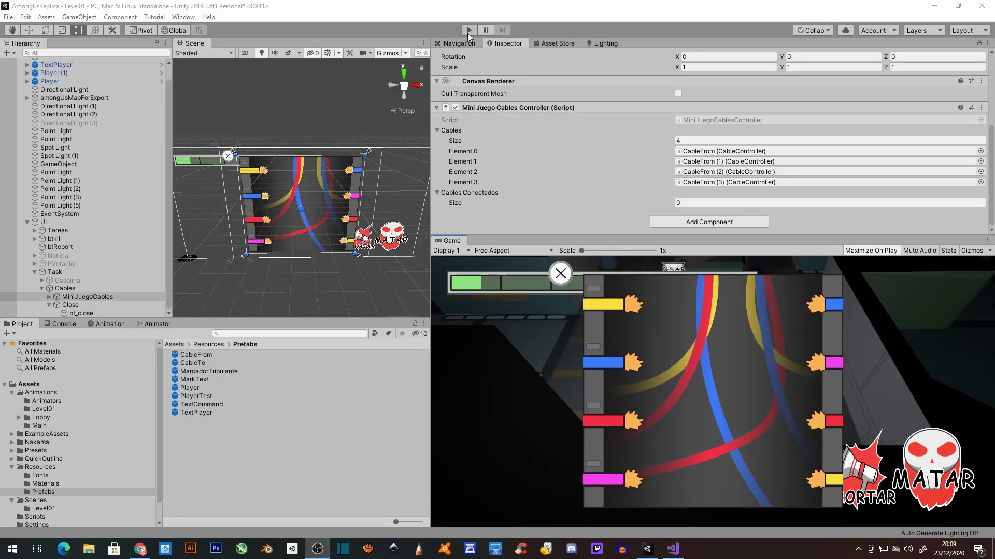
Run a play test of the wiring task, then stop it
{"action": "left_click", "coordinate": [467, 32]}
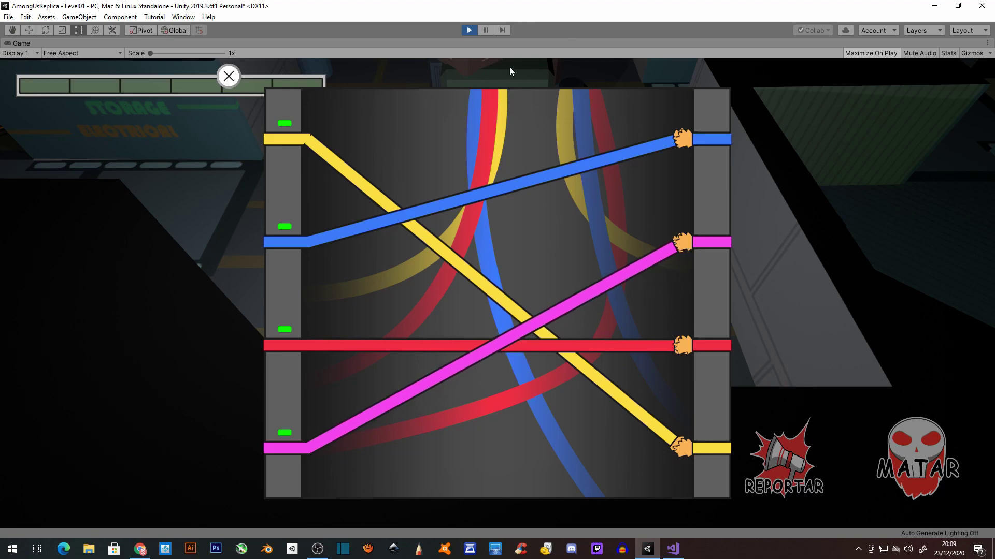
{"action": "left_click", "coordinate": [469, 30]}
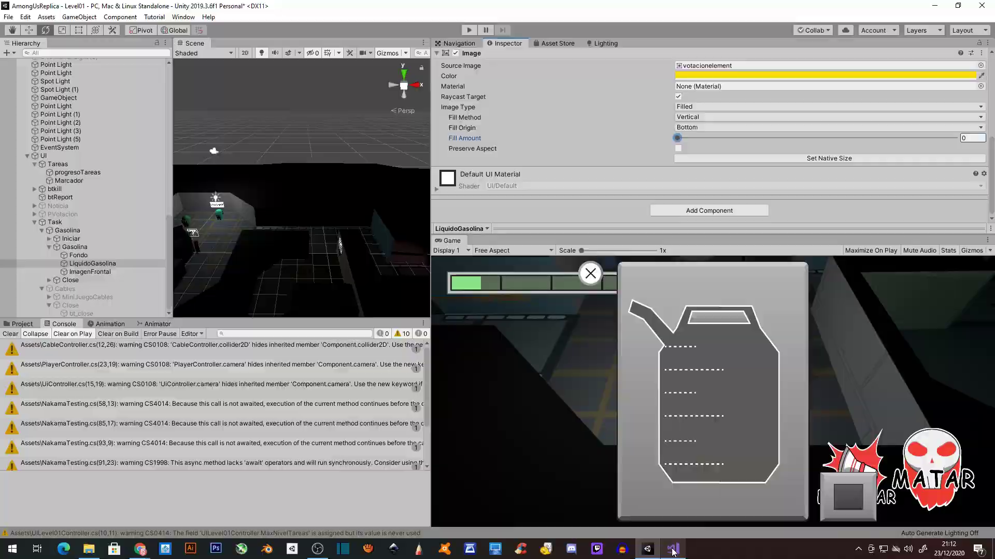
Update the fuel controller code and adjust LiquidoGasolina's minimum anchor height
{"action": "left_click", "coordinate": [672, 551]}
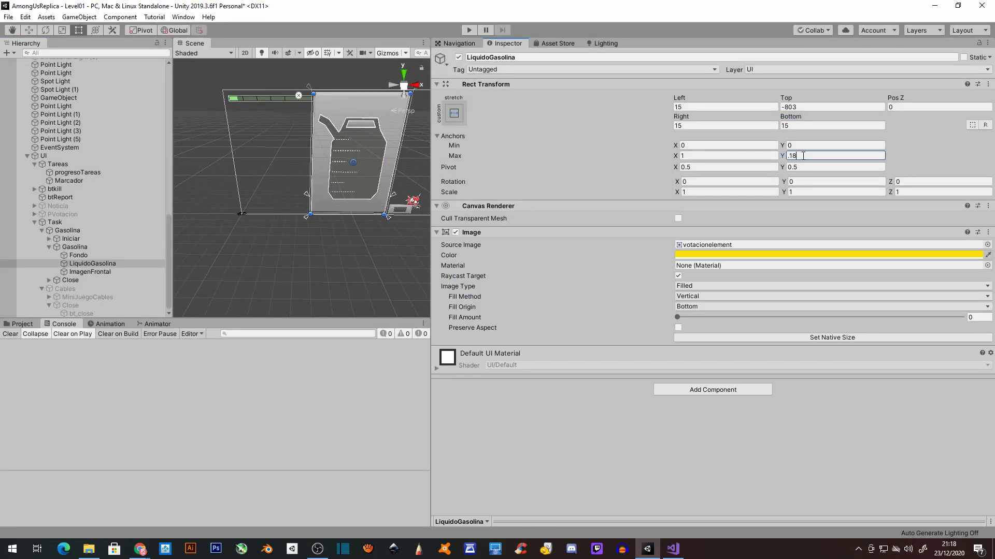
{"action": "left_click", "coordinate": [798, 147]}
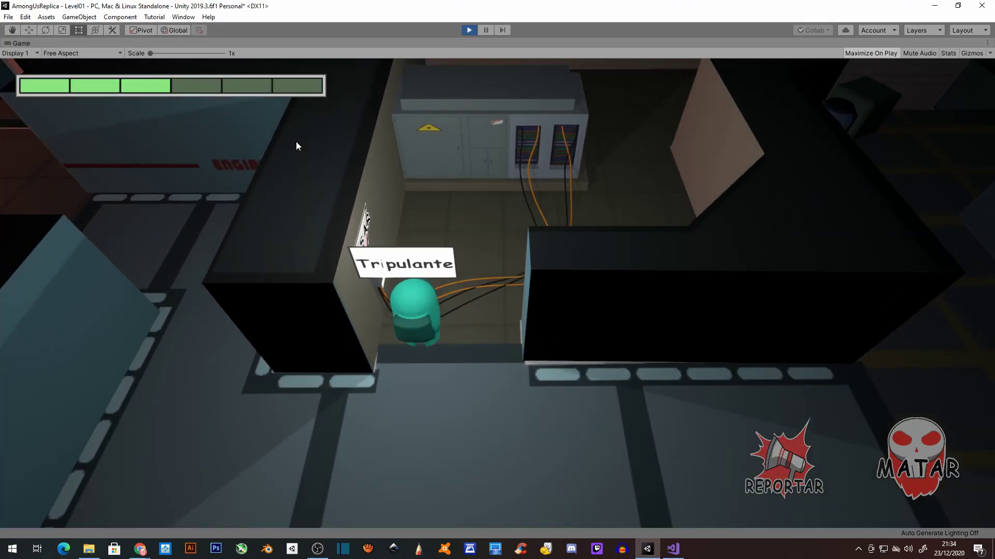
Drag the yellow, blue and red wires to their matching-colour ends
{"action": "left_click_drag", "start_coordinate": [296, 140], "coordinate": [685, 447]}
{"action": "left_click_drag", "start_coordinate": [334, 242], "coordinate": [683, 139]}
{"action": "left_click_drag", "start_coordinate": [334, 346], "coordinate": [563, 342]}
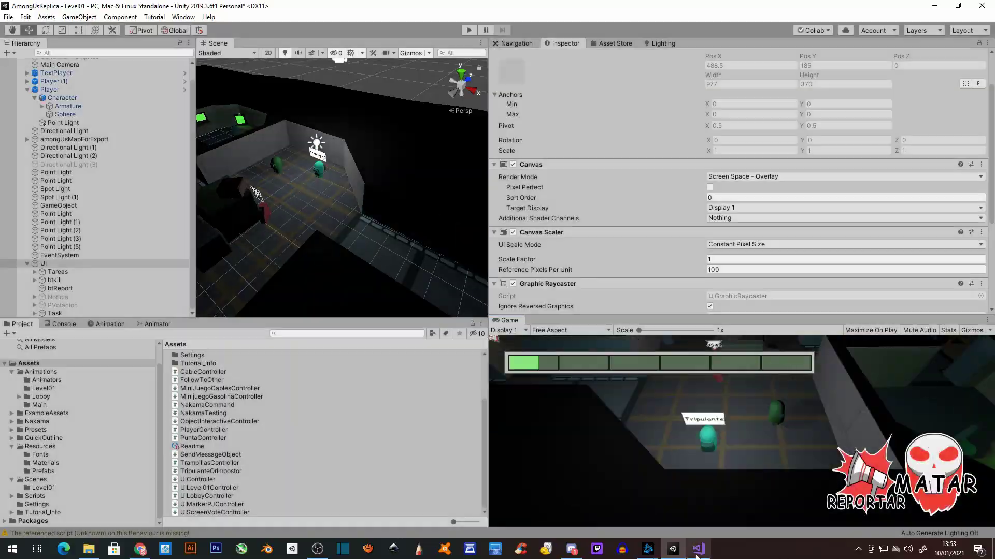
Bring up PlayerController.cs in Visual Studio
{"action": "left_click", "coordinate": [698, 550]}
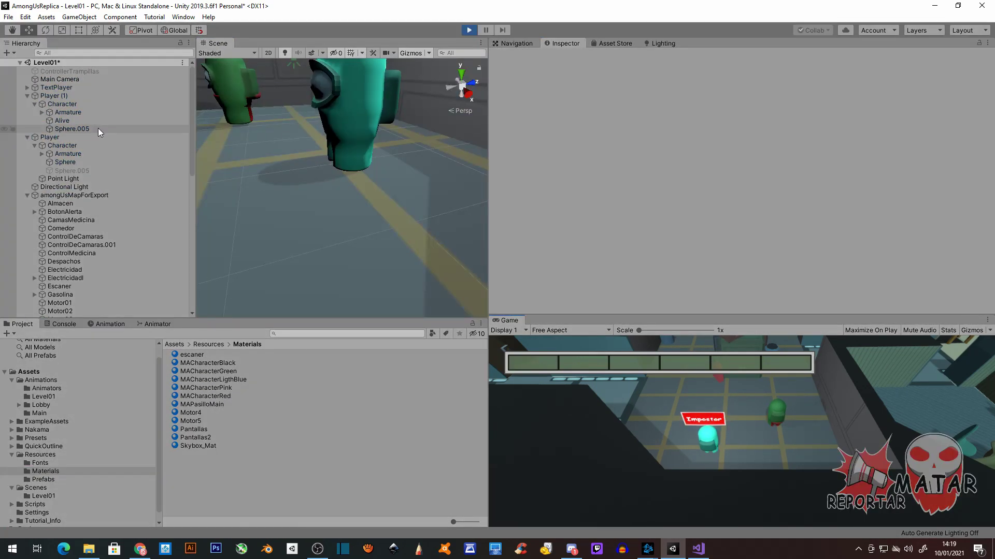
Select the player's Sphere.005 body mesh and stop the play test
{"action": "left_click", "coordinate": [98, 128]}
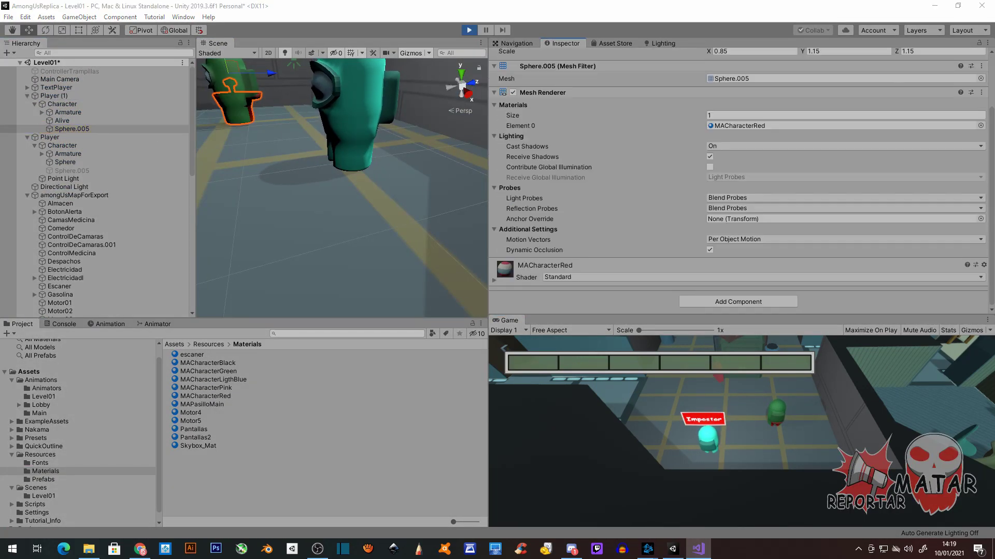
{"action": "left_click", "coordinate": [468, 30]}
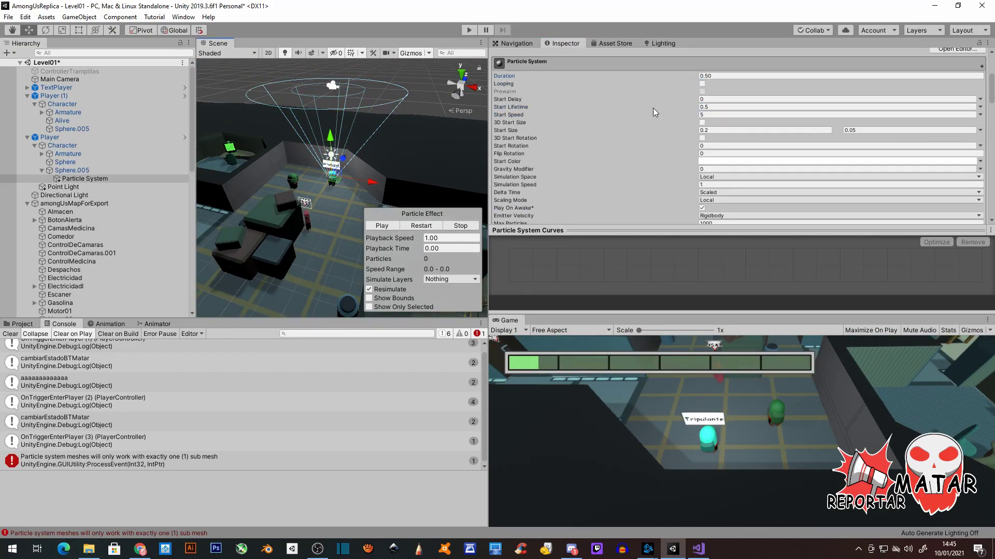
Tune the kill particles' start settings and Renderer material, then return to Unity and play
{"action": "left_click", "coordinate": [715, 98]}
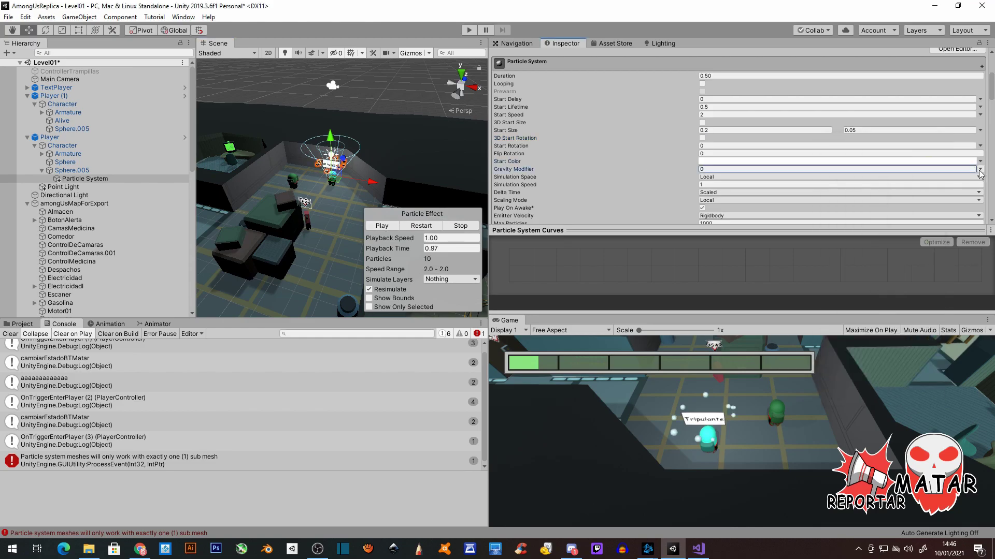
{"action": "type", "text": "2"}
{"action": "scroll", "coordinate": [616, 146], "scroll_direction": "down", "scroll_amount": 10}
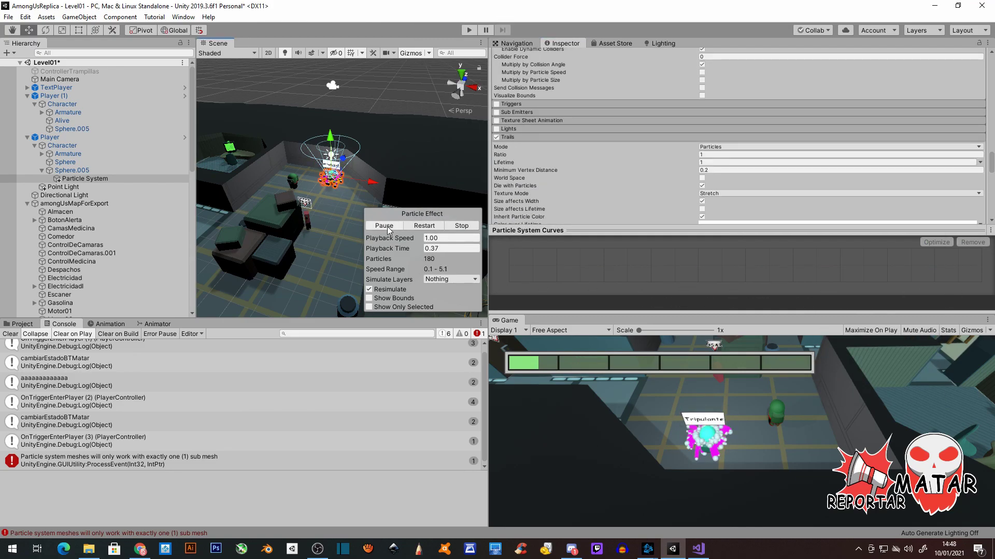
{"action": "left_click", "coordinate": [978, 118]}
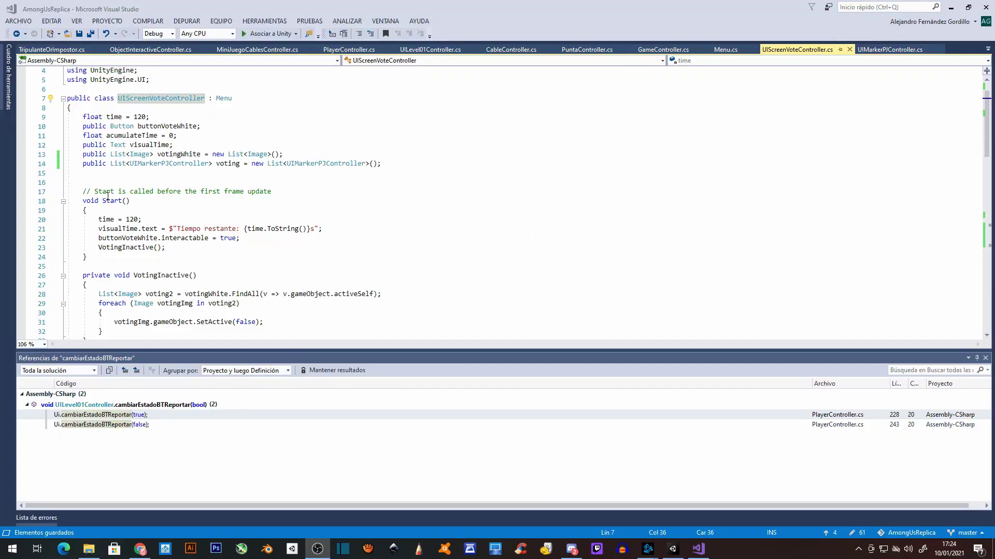
{"action": "scroll", "coordinate": [149, 271], "scroll_direction": "down", "scroll_amount": 5}
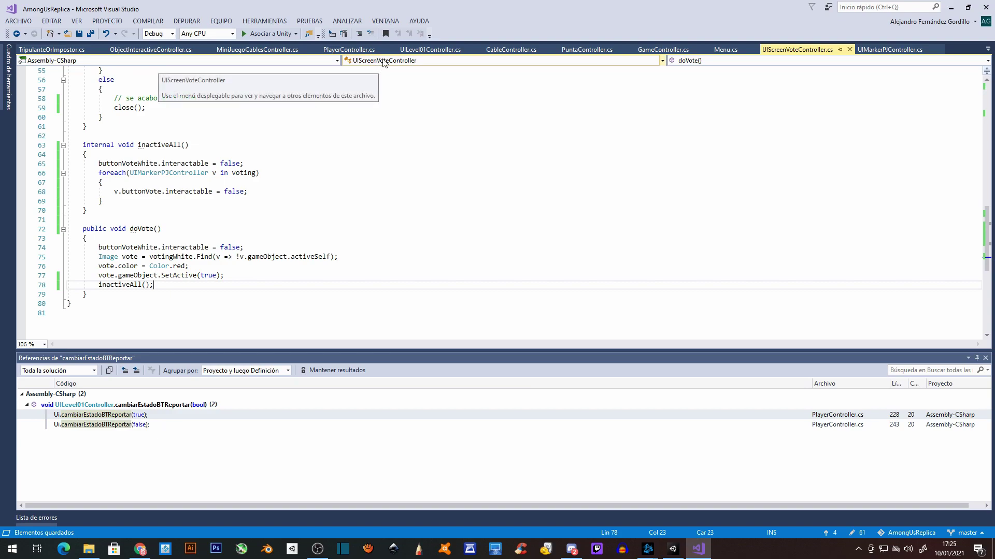
{"action": "left_click", "coordinate": [956, 9]}
{"action": "left_click", "coordinate": [470, 30]}
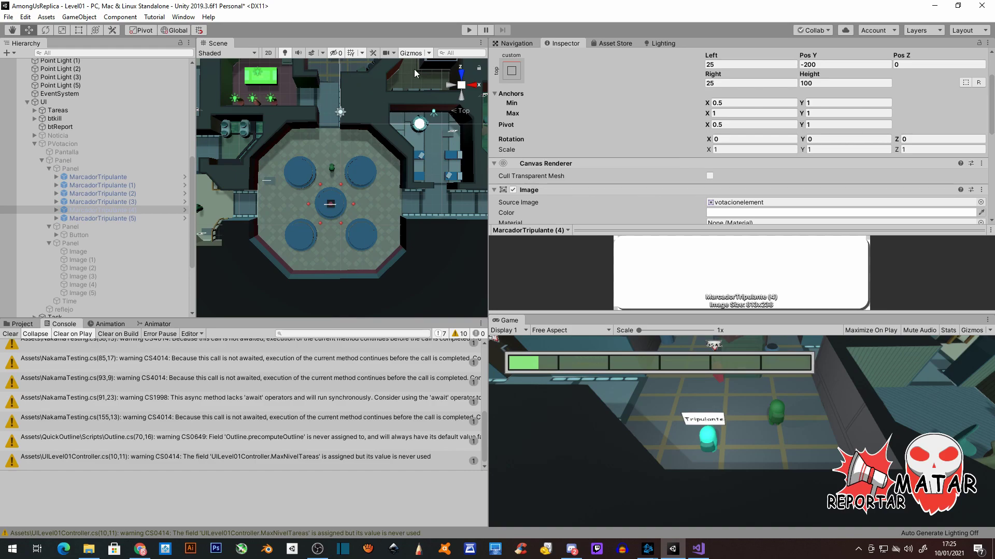
Play test, walking the impostor with W through the stool room and corridor into the cafeteria
{"action": "left_click", "coordinate": [471, 30]}
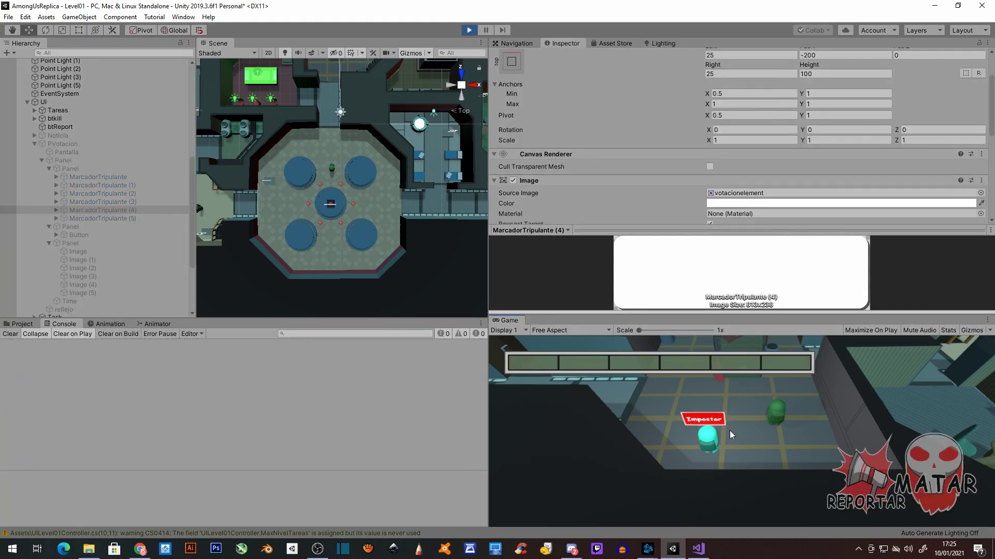
{"action": "key", "text": "w"}
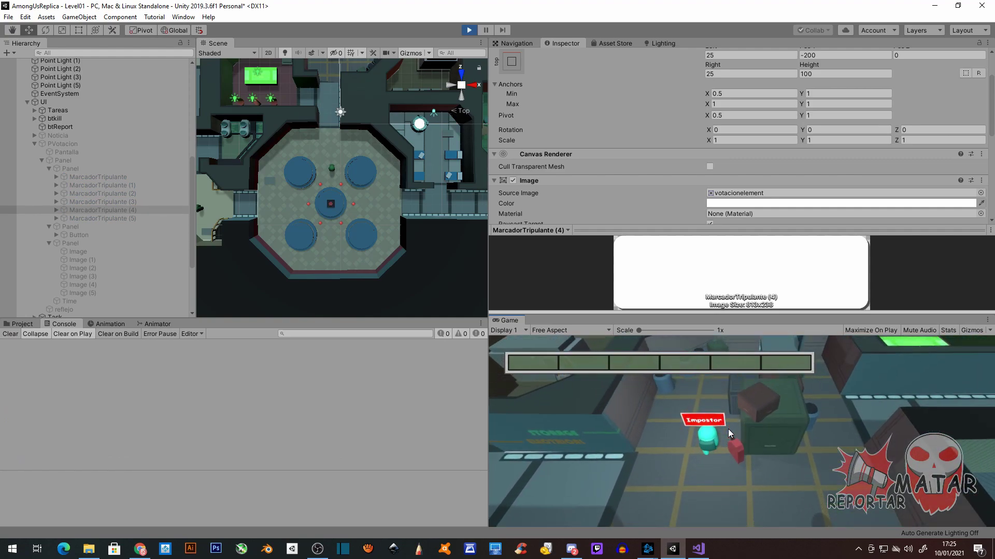
{"action": "key", "text": "w"}
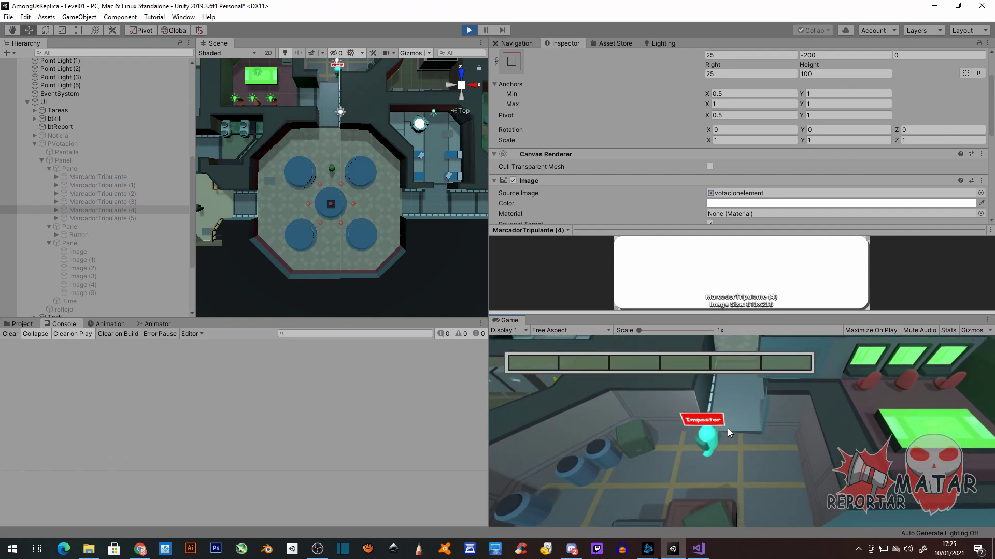
{"action": "key", "text": "w"}
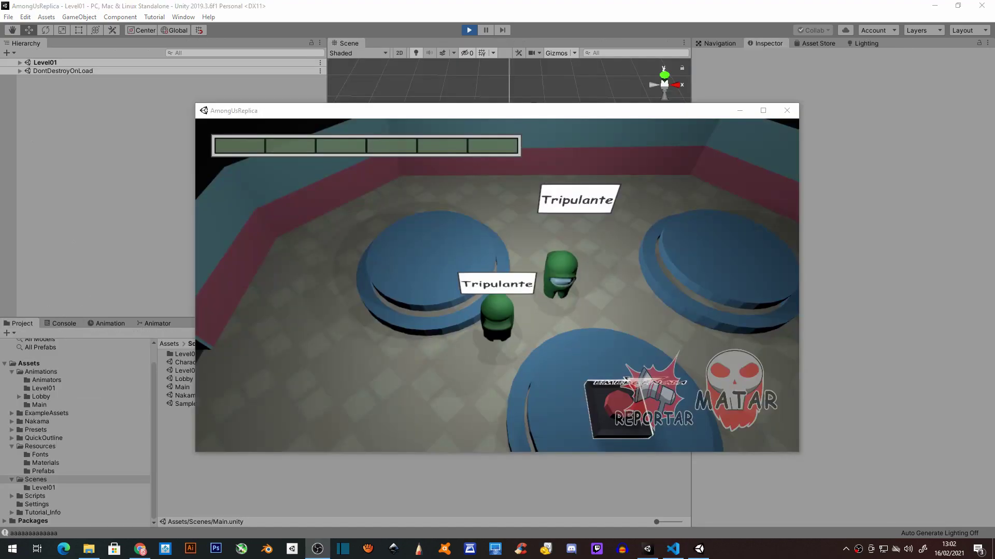
Take control of the second player in the AmongUsReplica window, then return to the Unity editor
{"action": "left_click", "coordinate": [482, 304]}
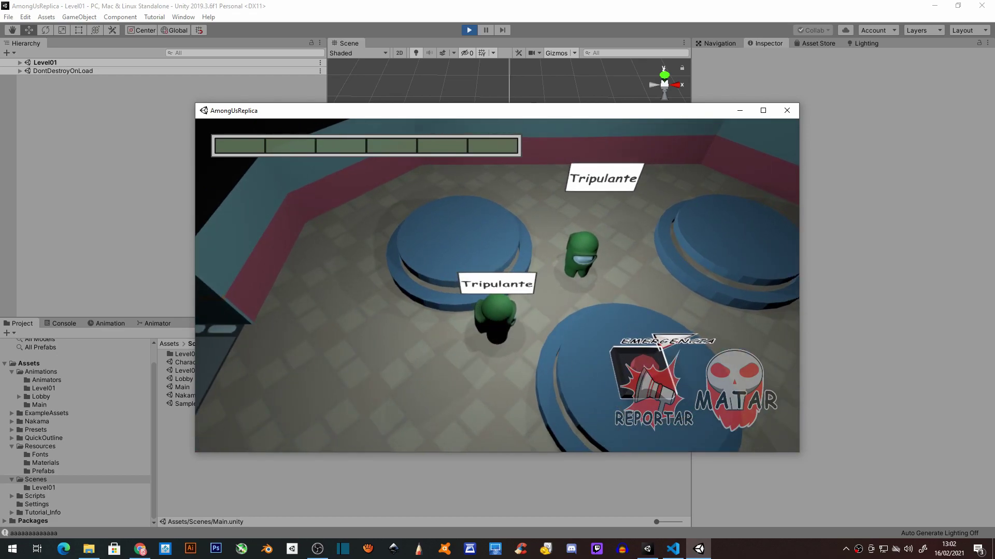
{"action": "key", "text": "alt+Tab"}
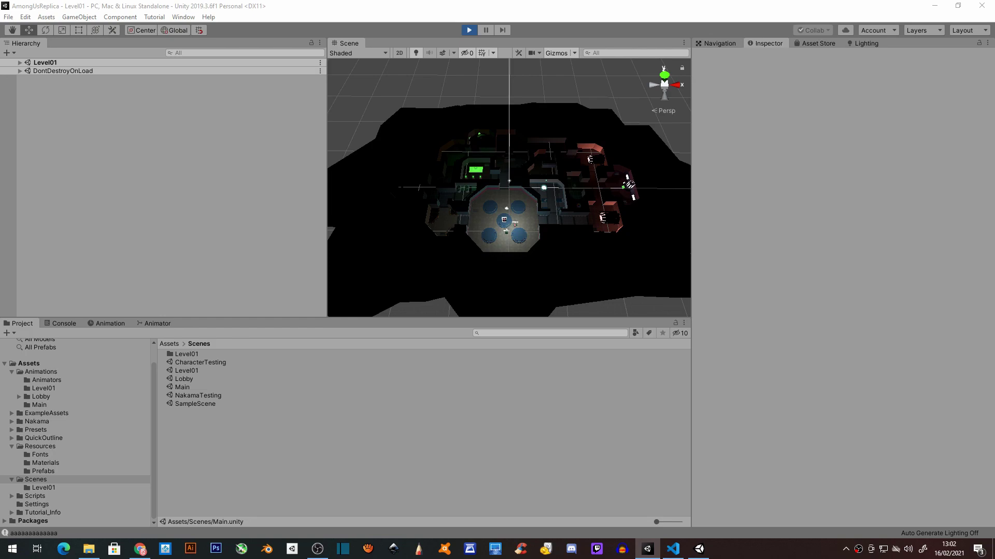
Set the editor Game view and standalone AmongUsReplica window side by side, then kill the nearby crewmate with MATAR
{"action": "left_click_drag", "start_coordinate": [840, 76], "coordinate": [602, 30]}
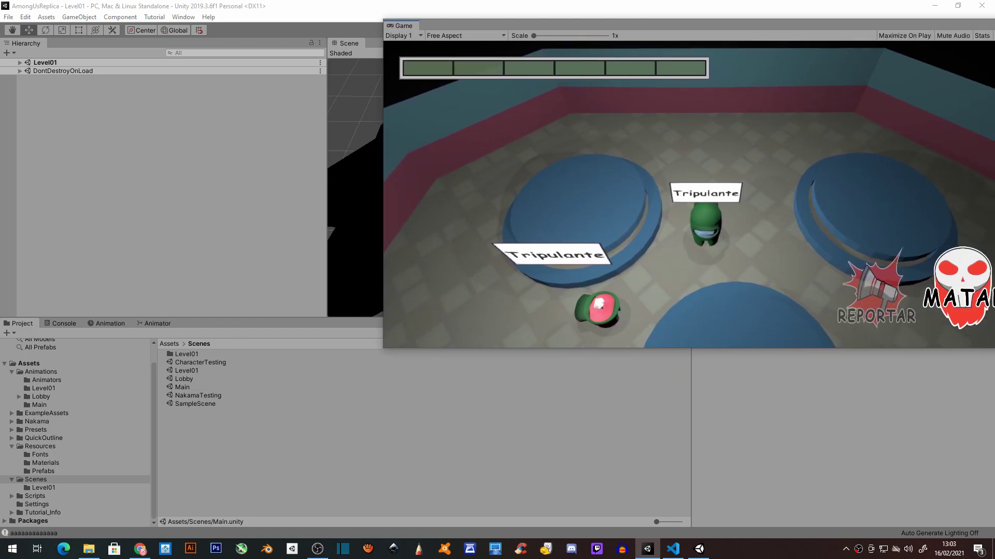
{"action": "left_click", "coordinate": [699, 549]}
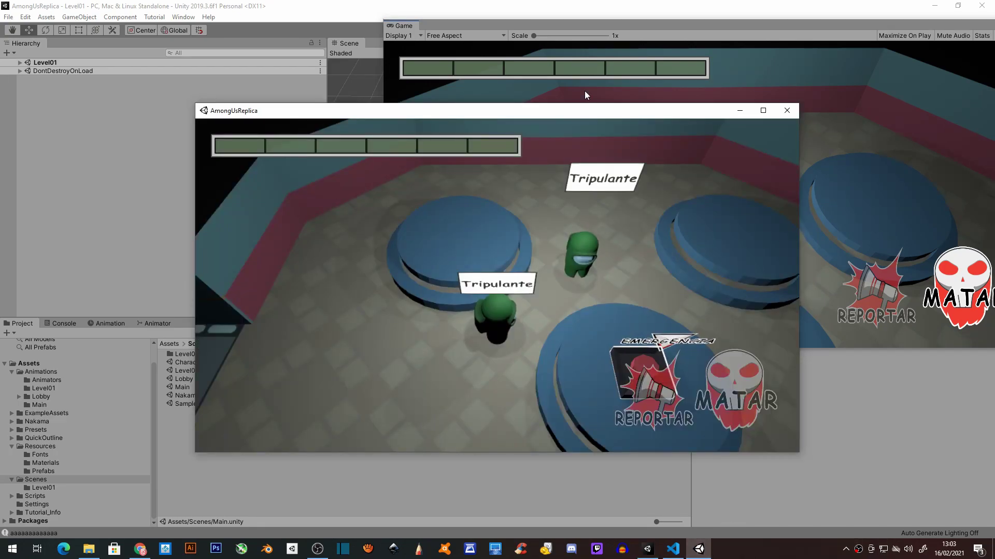
{"action": "left_click_drag", "start_coordinate": [572, 113], "coordinate": [572, 103]}
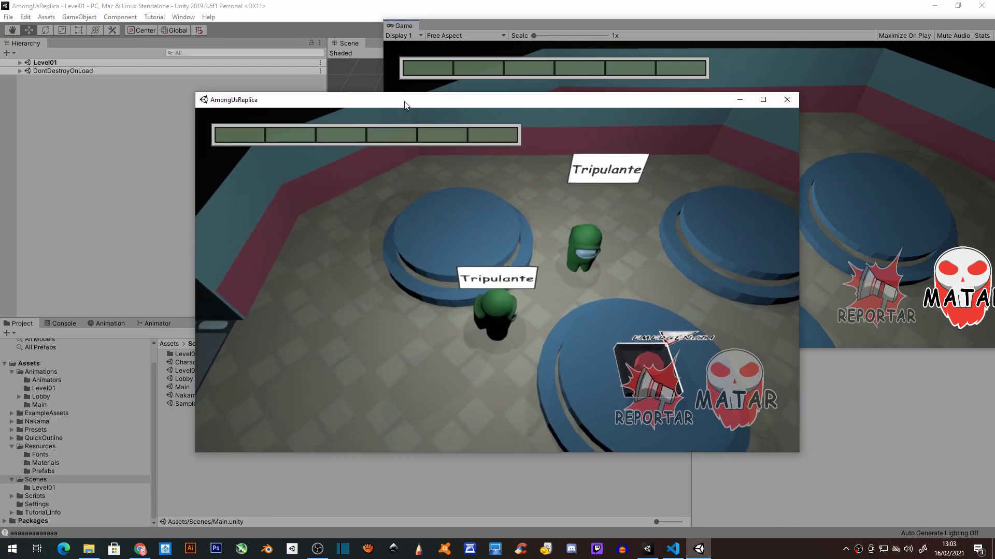
{"action": "mouse_move", "coordinate": [404, 106]}
{"action": "left_mouse_down"}
{"action": "mouse_move", "coordinate": [311, 211]}
{"action": "mouse_move", "coordinate": [127, 158]}
{"action": "left_mouse_up"}
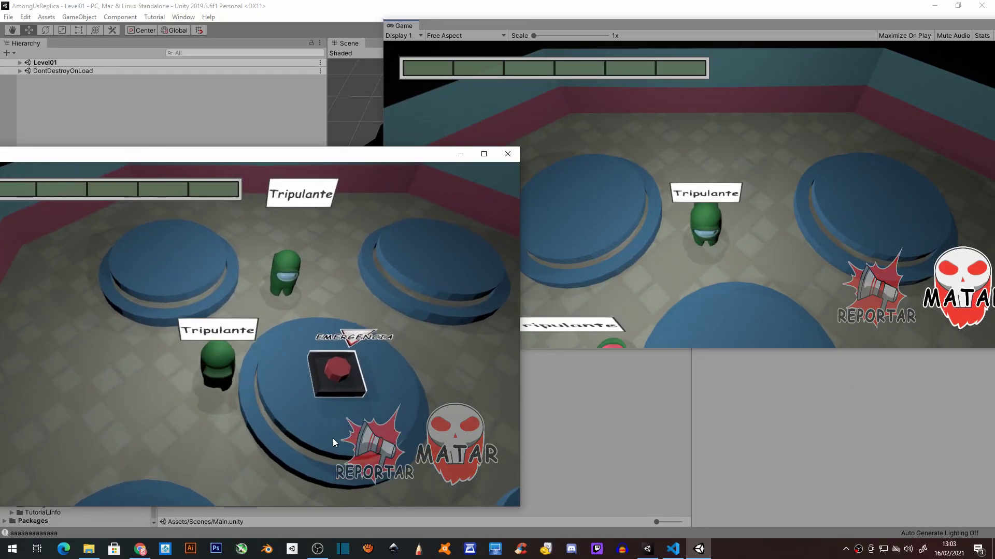
{"action": "left_click", "coordinate": [463, 457]}
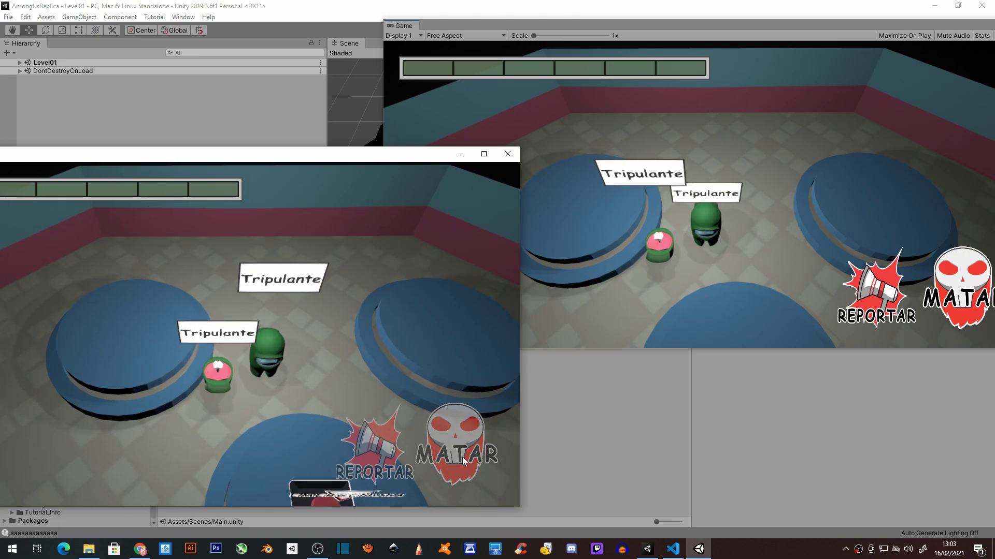